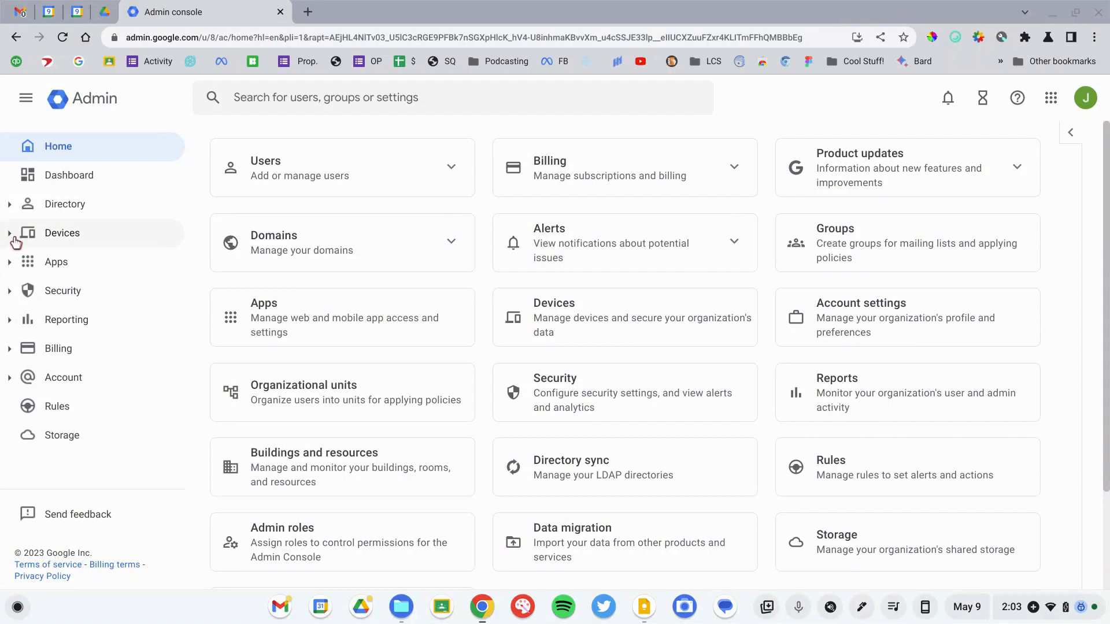
- Go through Devices > Chrome > Reports to the Apps & extensions usage report, listing 393 items
{"action": "left_click", "coordinate": [15, 240]}
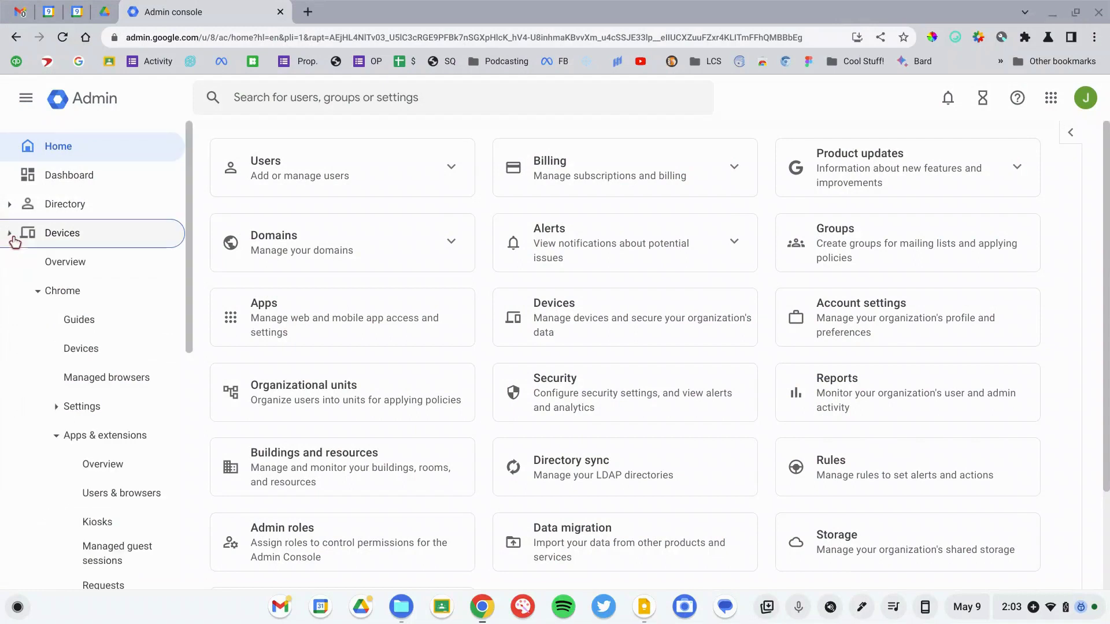
{"action": "left_click", "coordinate": [35, 295]}
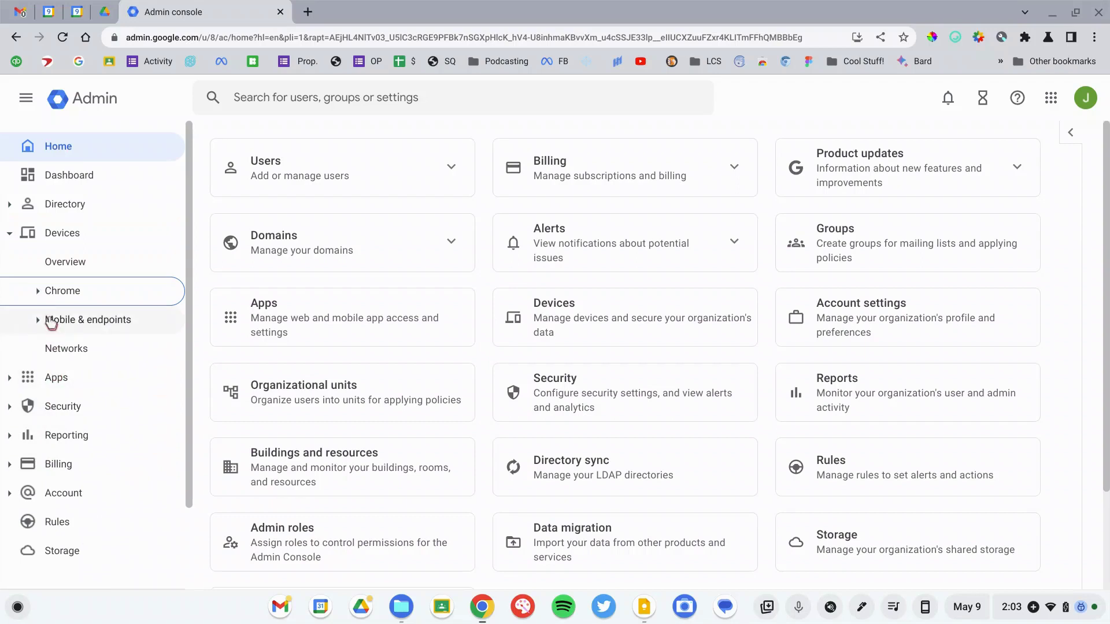
{"action": "left_click", "coordinate": [38, 296]}
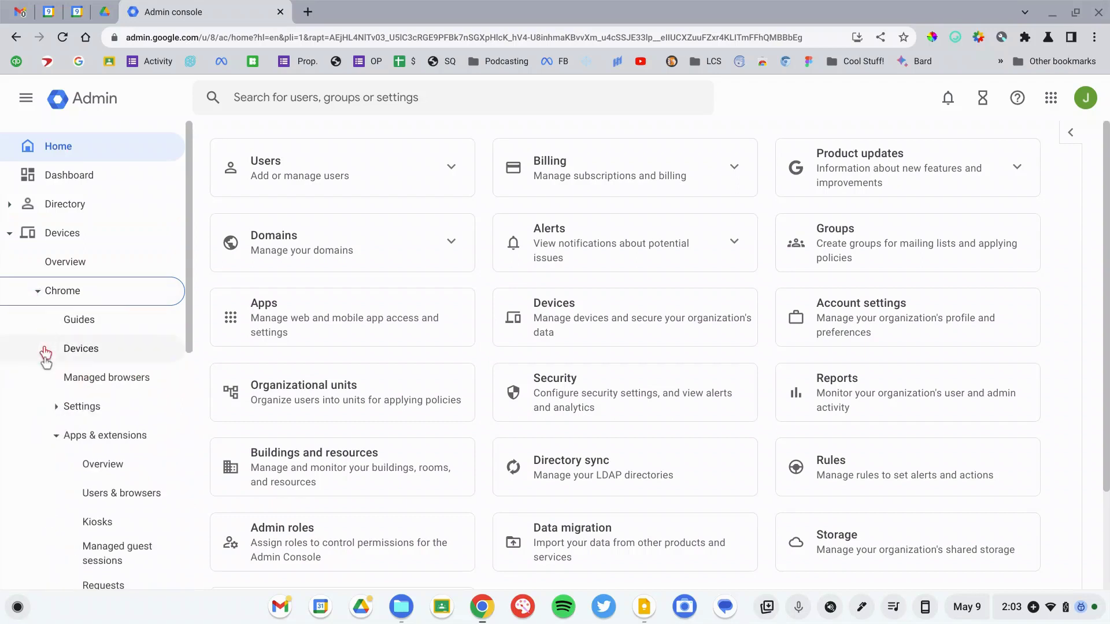
{"action": "left_click", "coordinate": [55, 437]}
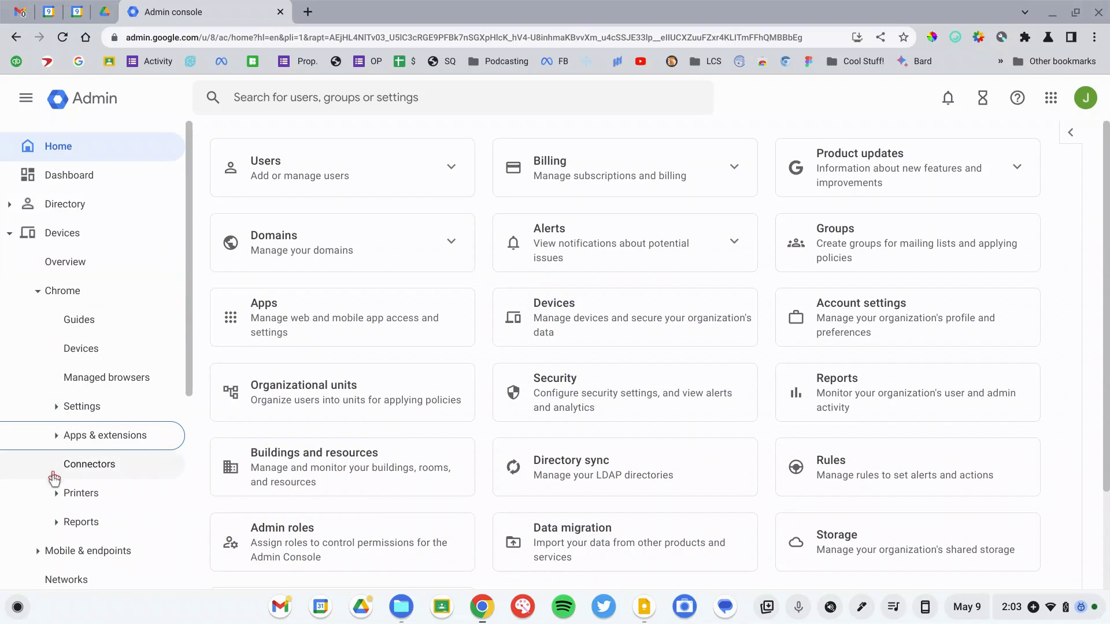
{"action": "left_click", "coordinate": [56, 523]}
{"action": "scroll", "coordinate": [56, 526], "scroll_direction": "down", "scroll_amount": 5}
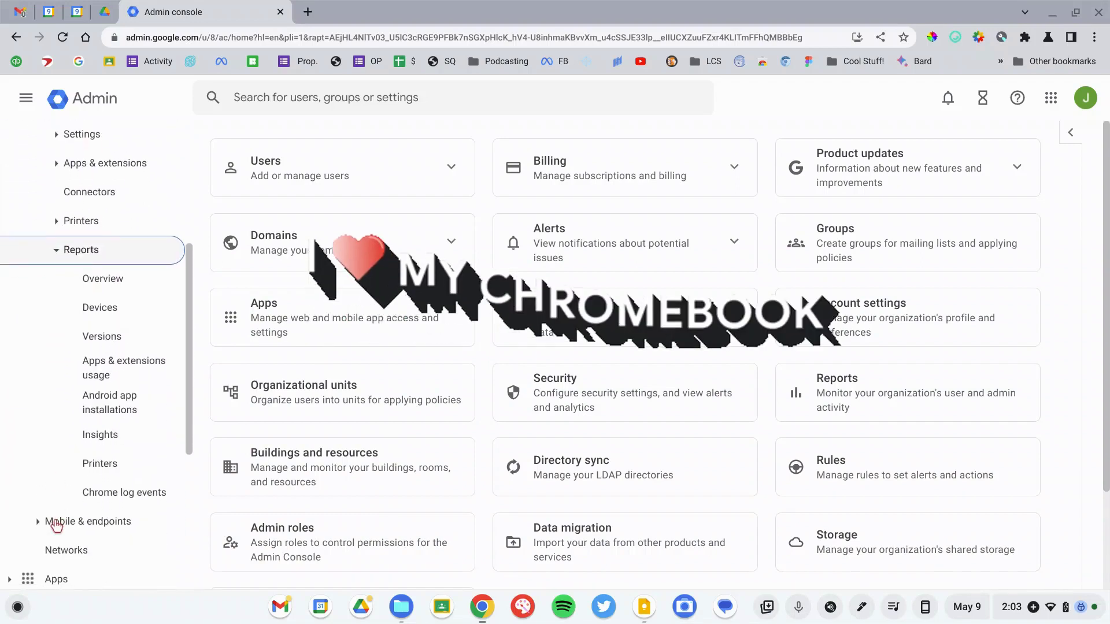
{"action": "left_click", "coordinate": [122, 372]}
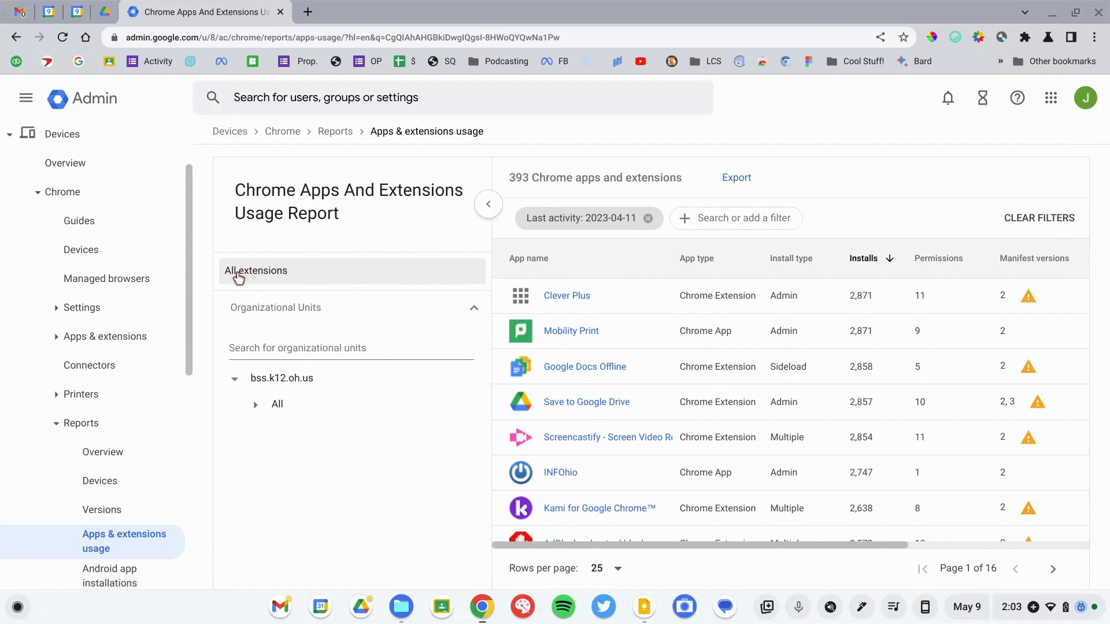
- Remove the Last activity date filter so the report lists all 464 apps across 19 pages
{"action": "scroll", "coordinate": [239, 277], "scroll_direction": "up", "scroll_amount": 5}
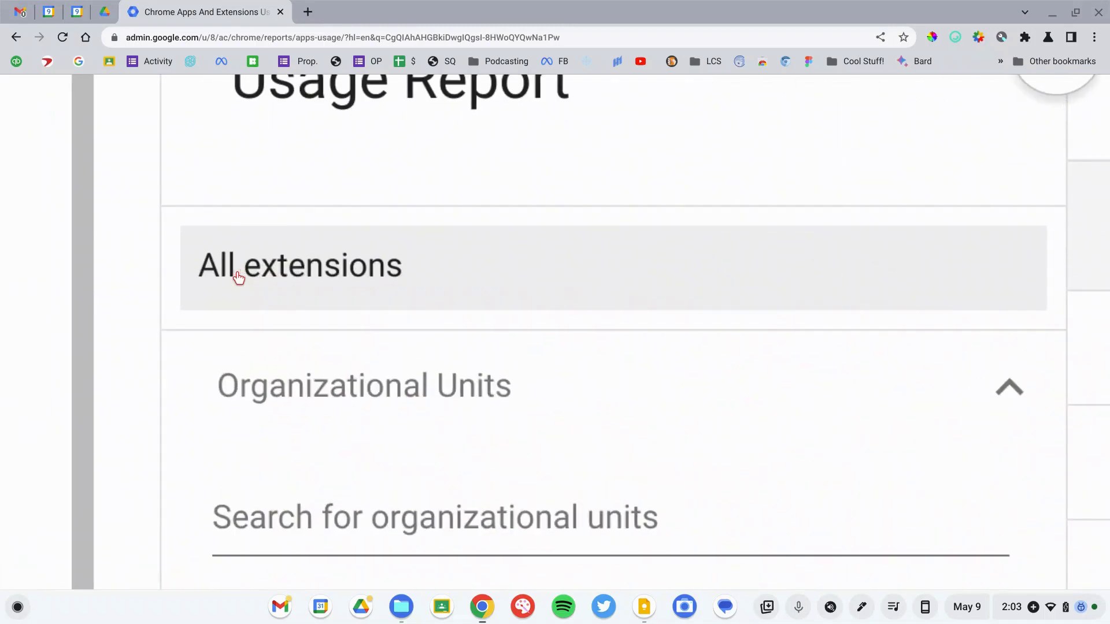
{"action": "scroll", "coordinate": [255, 274], "scroll_direction": "down", "scroll_amount": 5}
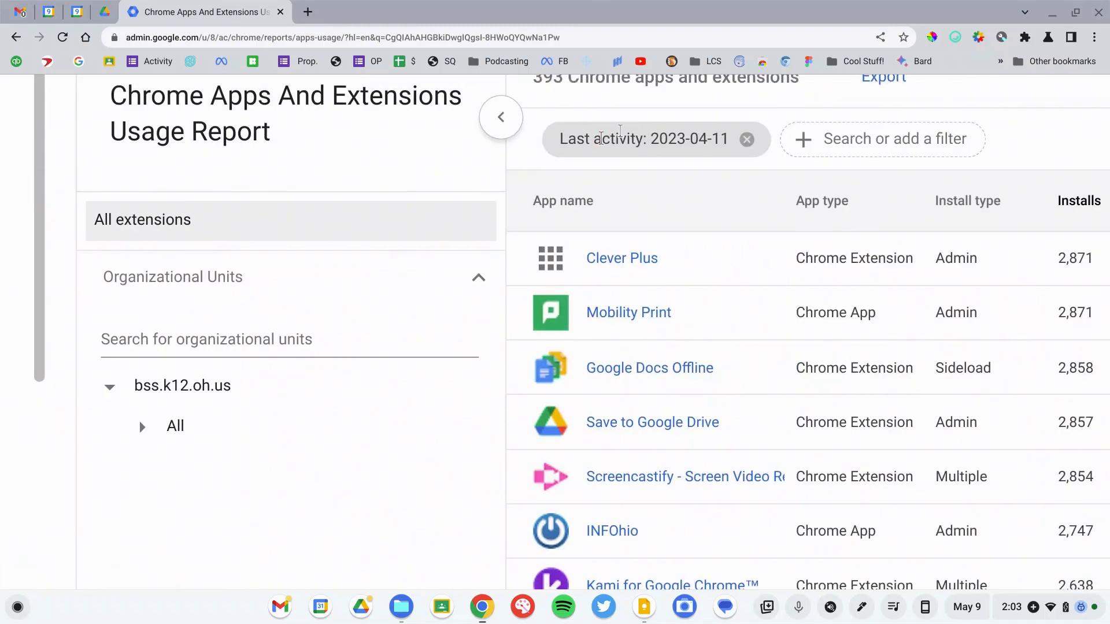
{"action": "left_click", "coordinate": [744, 140]}
{"action": "scroll", "coordinate": [746, 145], "scroll_direction": "up", "scroll_amount": 5}
{"action": "scroll", "coordinate": [746, 144], "scroll_direction": "down", "scroll_amount": 5}
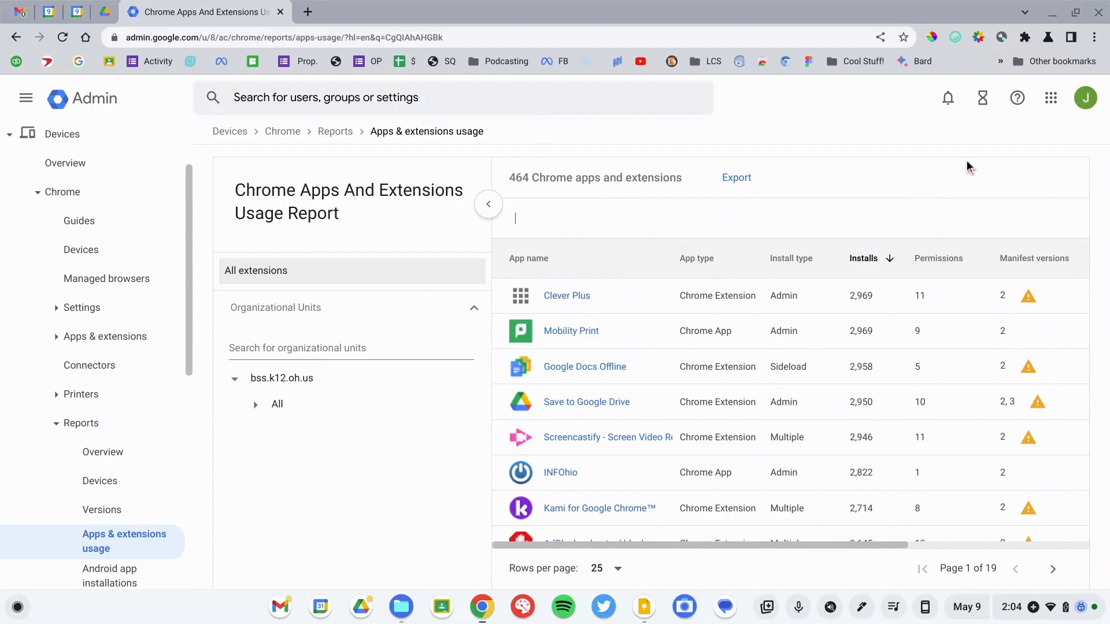
{"action": "left_click", "coordinate": [489, 203]}
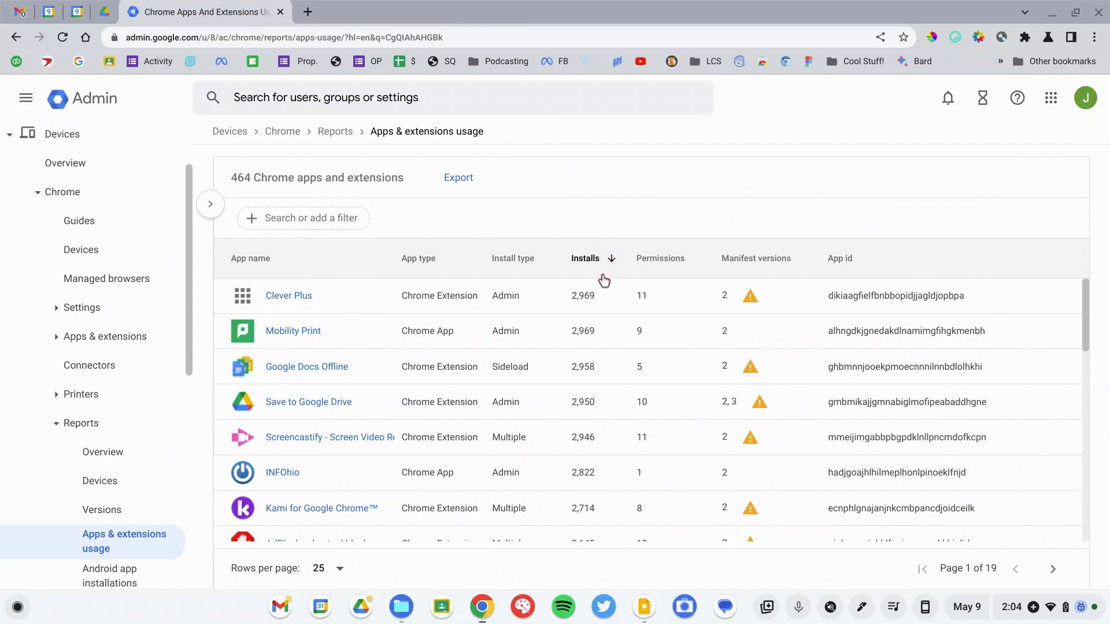
{"action": "scroll", "coordinate": [601, 272], "scroll_direction": "up", "scroll_amount": 5}
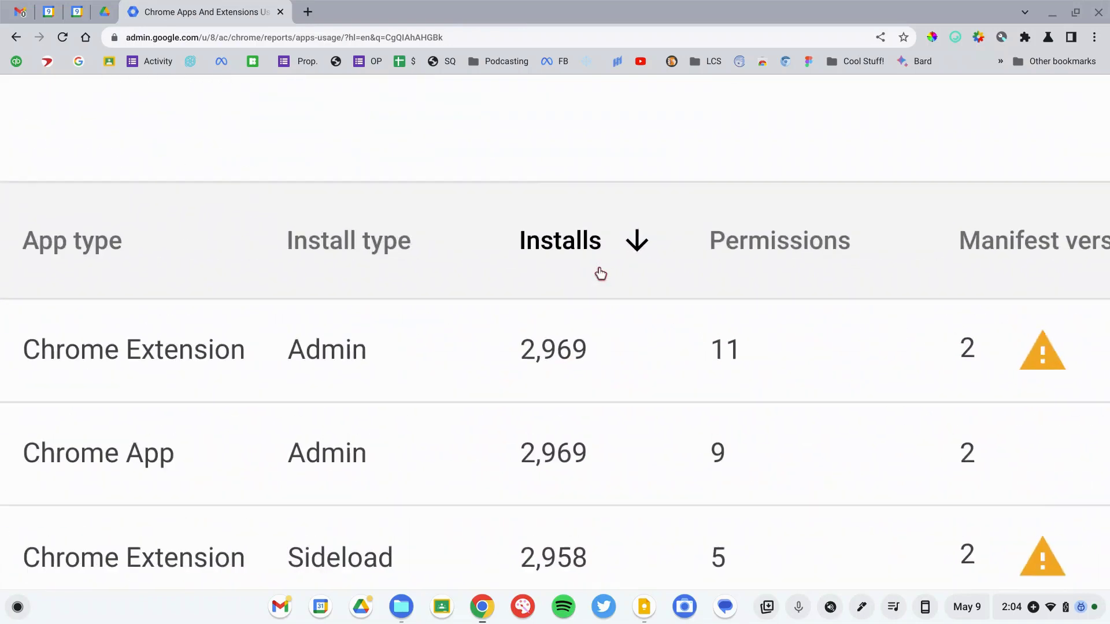
{"action": "scroll", "coordinate": [636, 240], "scroll_direction": "down", "scroll_amount": 5}
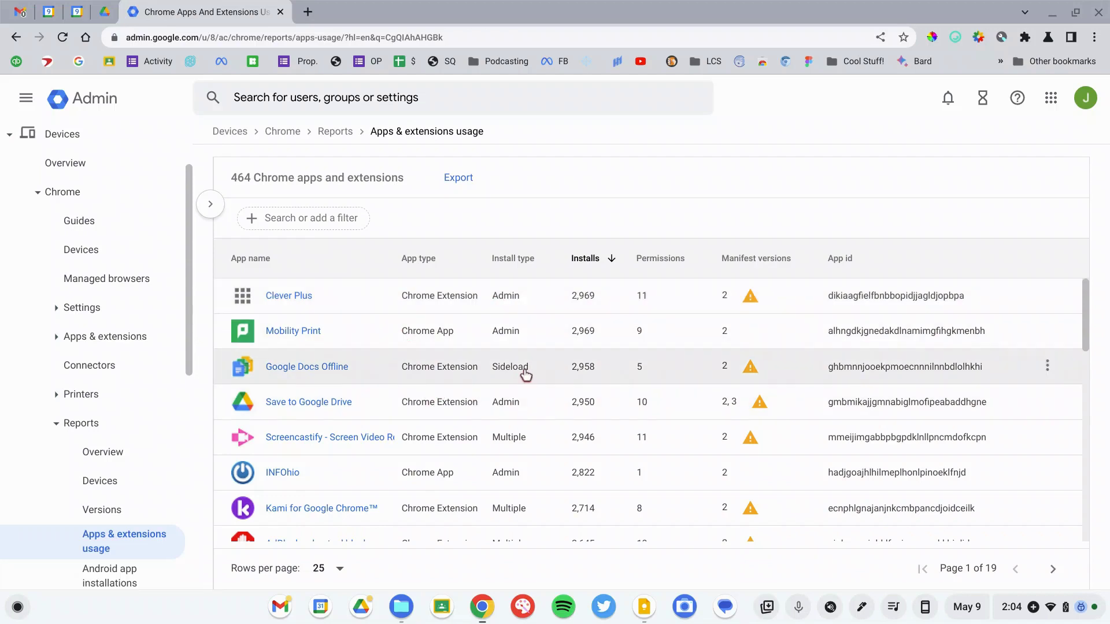
{"action": "scroll", "coordinate": [525, 374], "scroll_direction": "up", "scroll_amount": 2}
{"action": "scroll", "coordinate": [525, 374], "scroll_direction": "up", "scroll_amount": 3}
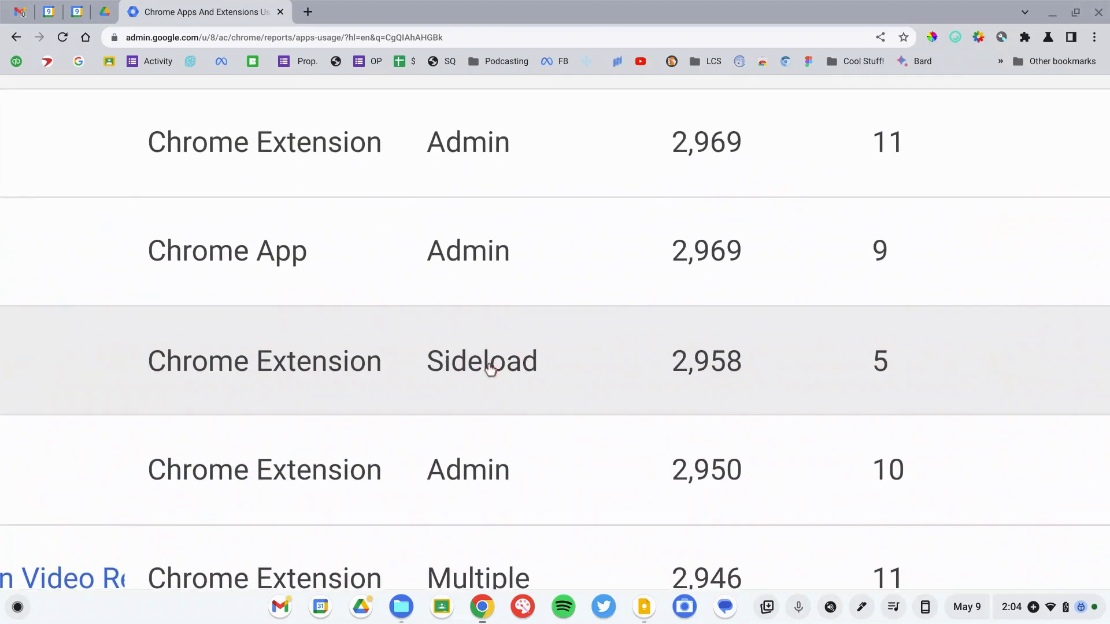
{"action": "scroll", "coordinate": [490, 370], "scroll_direction": "down", "scroll_amount": 5}
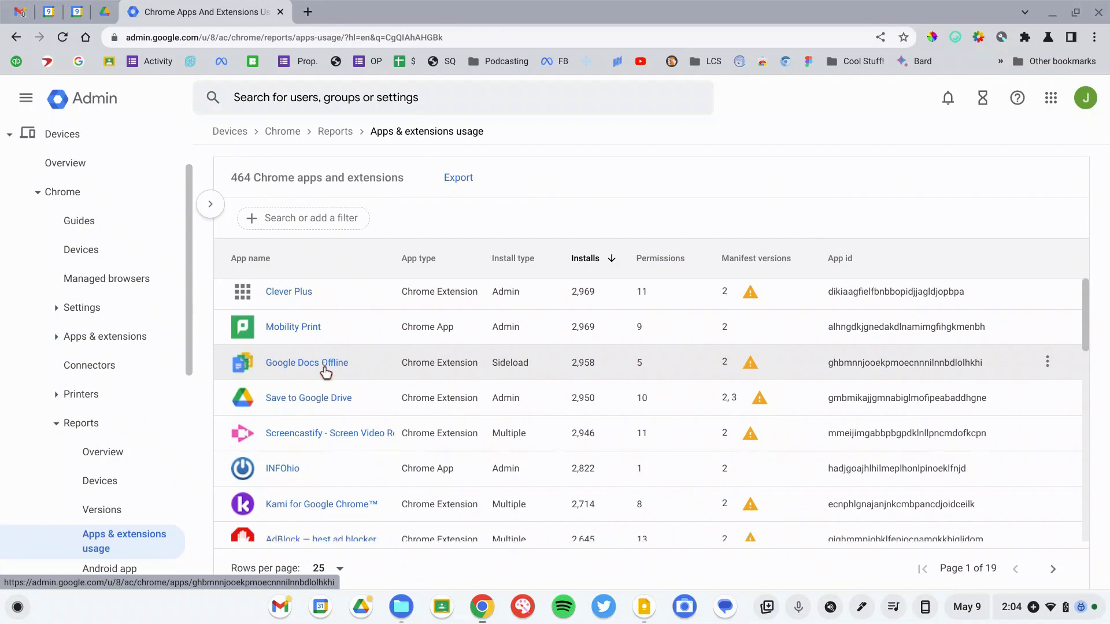
{"action": "scroll", "coordinate": [326, 372], "scroll_direction": "down", "scroll_amount": 3}
{"action": "scroll", "coordinate": [326, 373], "scroll_direction": "down", "scroll_amount": 3}
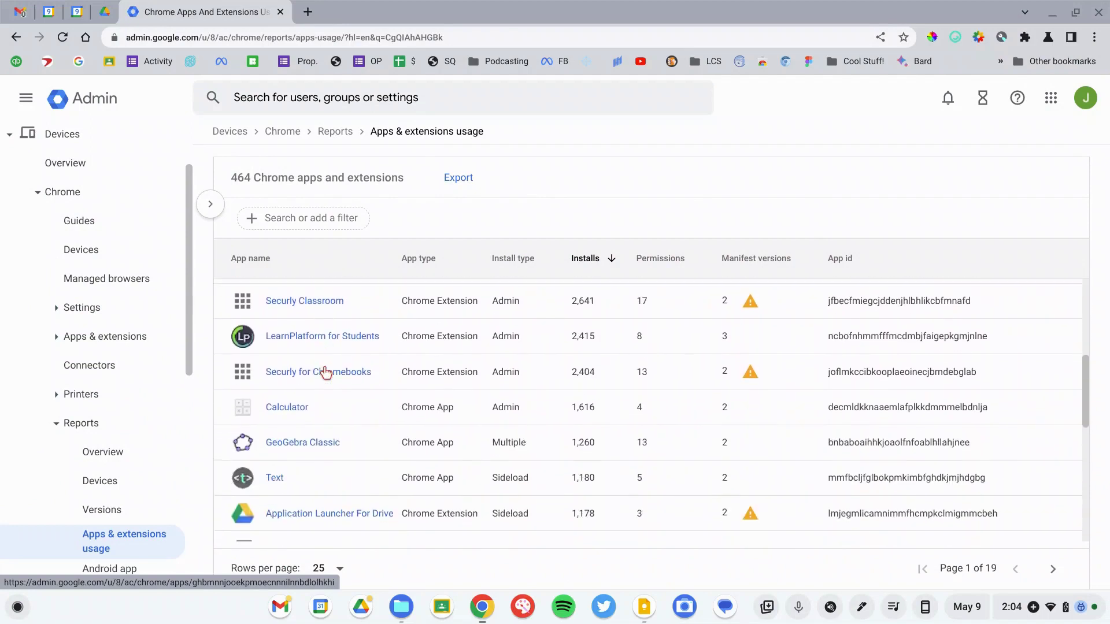
{"action": "scroll", "coordinate": [326, 372], "scroll_direction": "down", "scroll_amount": 1}
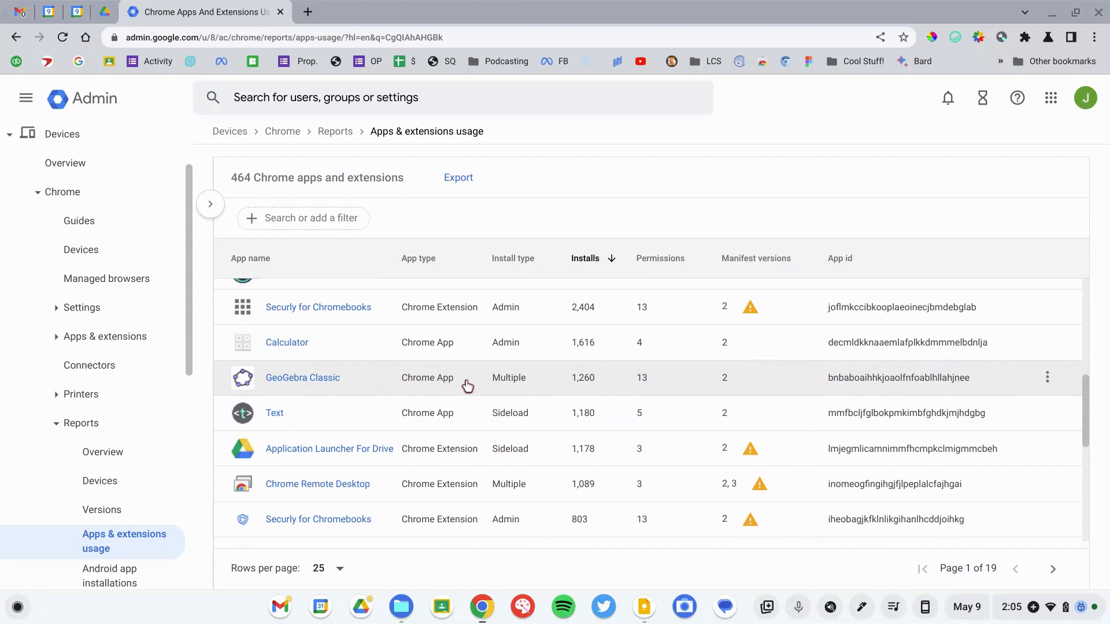
{"action": "scroll", "coordinate": [467, 385], "scroll_direction": "up", "scroll_amount": 1}
{"action": "scroll", "coordinate": [467, 385], "scroll_direction": "up", "scroll_amount": 1}
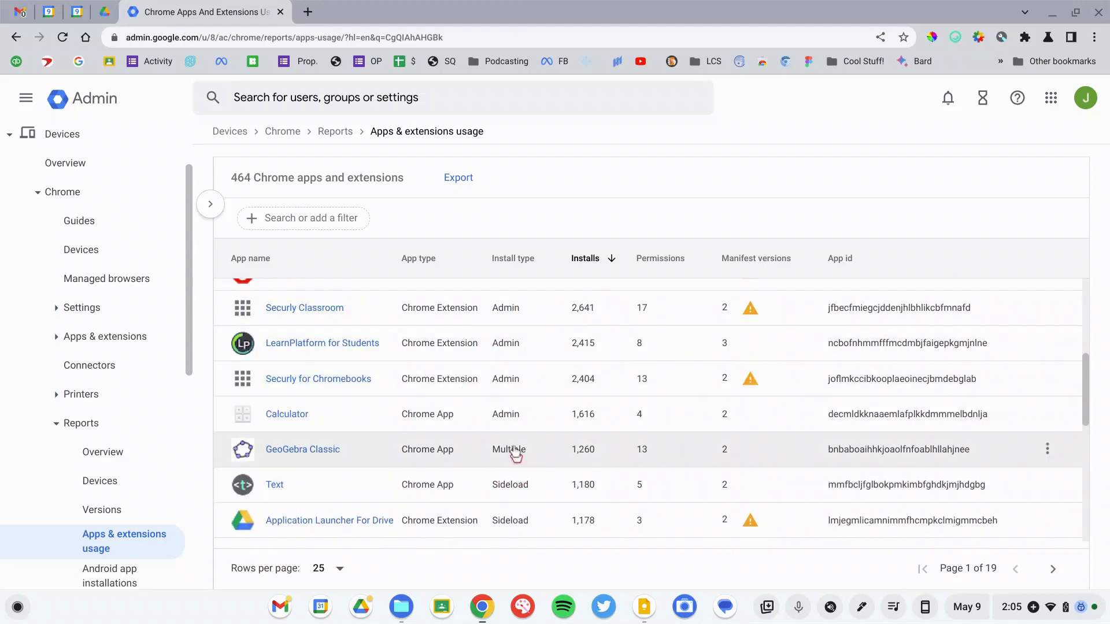
{"action": "scroll", "coordinate": [512, 449], "scroll_direction": "up", "scroll_amount": 2}
{"action": "scroll", "coordinate": [512, 449], "scroll_direction": "up", "scroll_amount": 1}
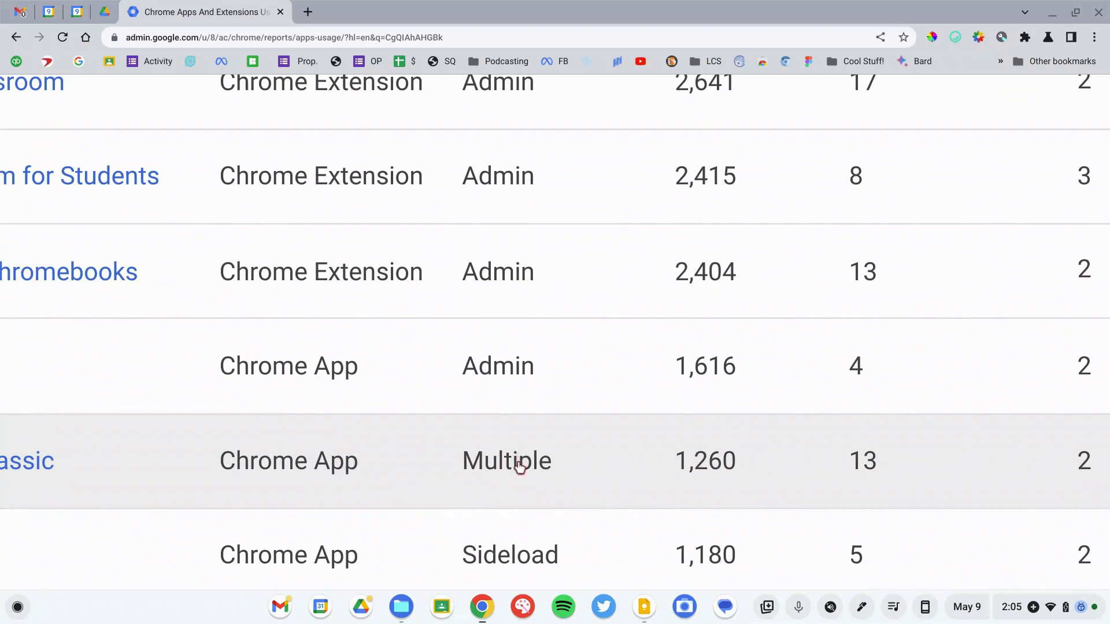
{"action": "scroll", "coordinate": [517, 458], "scroll_direction": "down", "scroll_amount": 3}
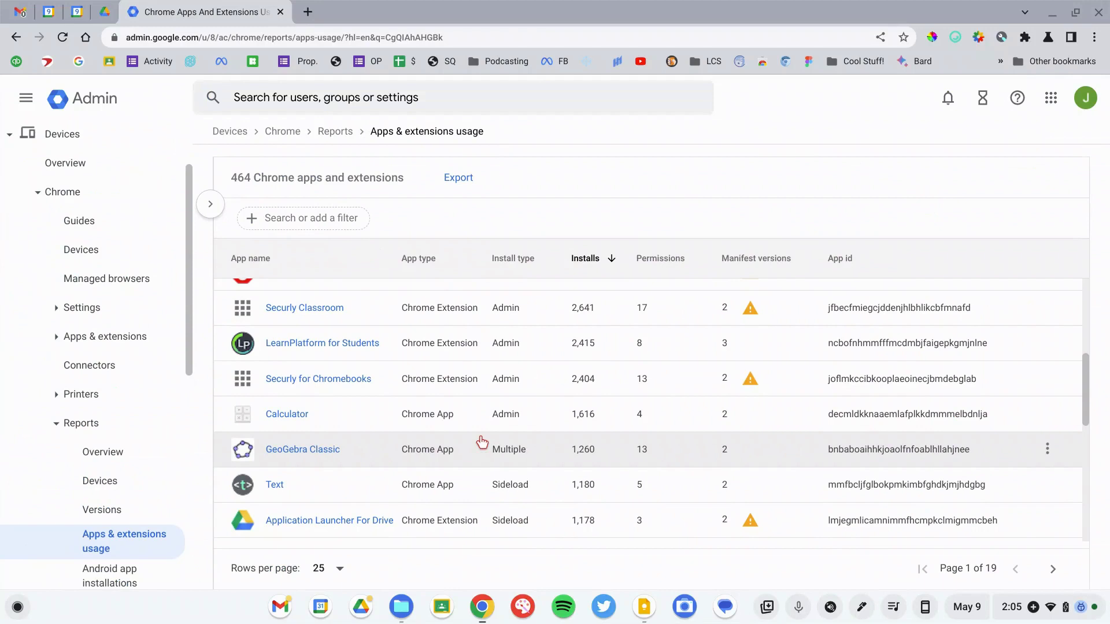
{"action": "scroll", "coordinate": [481, 442], "scroll_direction": "down", "scroll_amount": 5}
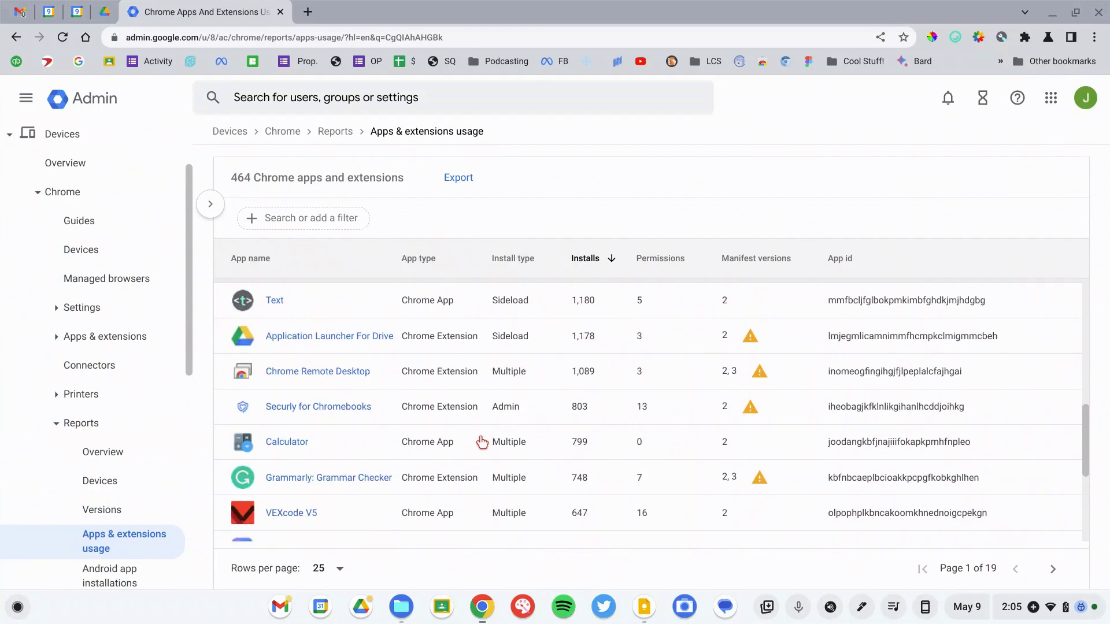
{"action": "scroll", "coordinate": [505, 412], "scroll_direction": "down", "scroll_amount": 7}
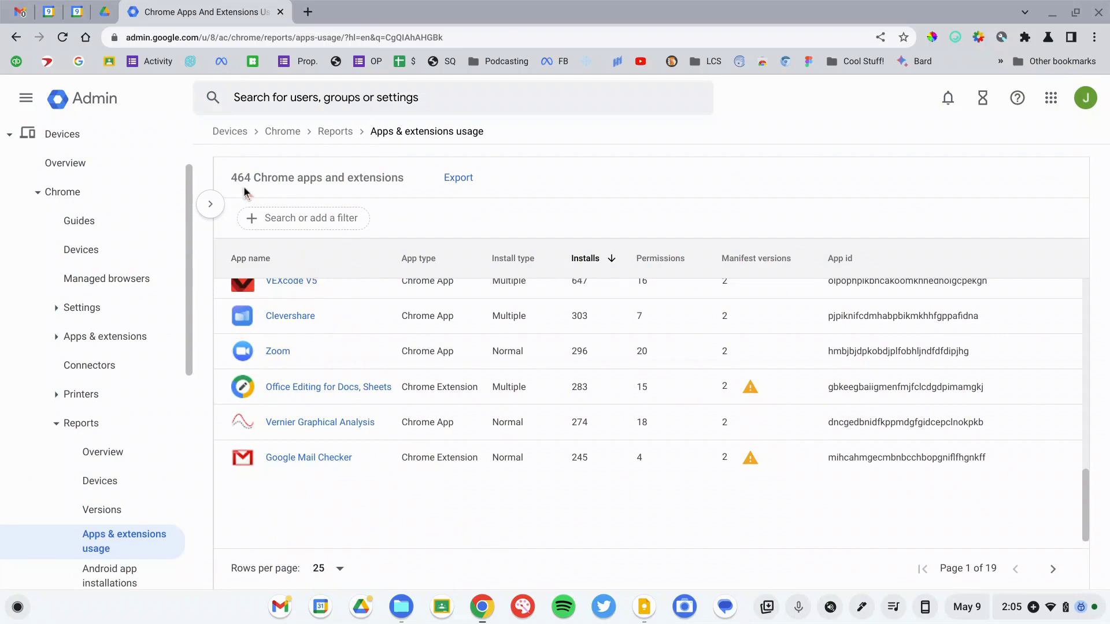
{"action": "scroll", "coordinate": [472, 324], "scroll_direction": "up", "scroll_amount": 10}
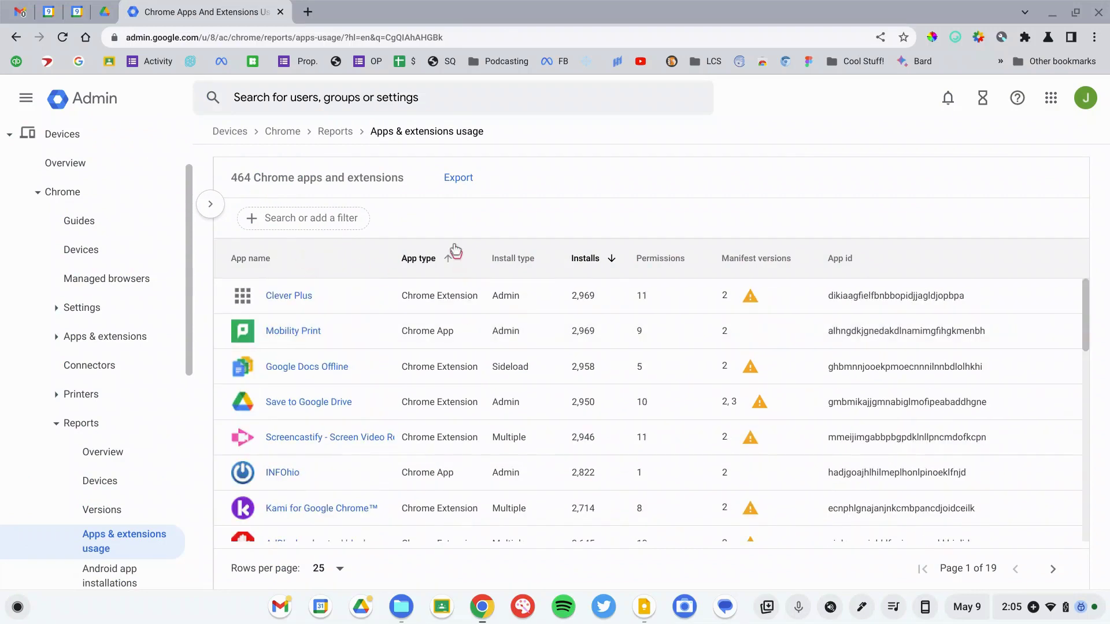
- Export the apps report to a sheet and filter Install Type to SIDELOAD only, leaving 14 rows
{"action": "left_click", "coordinate": [468, 181]}
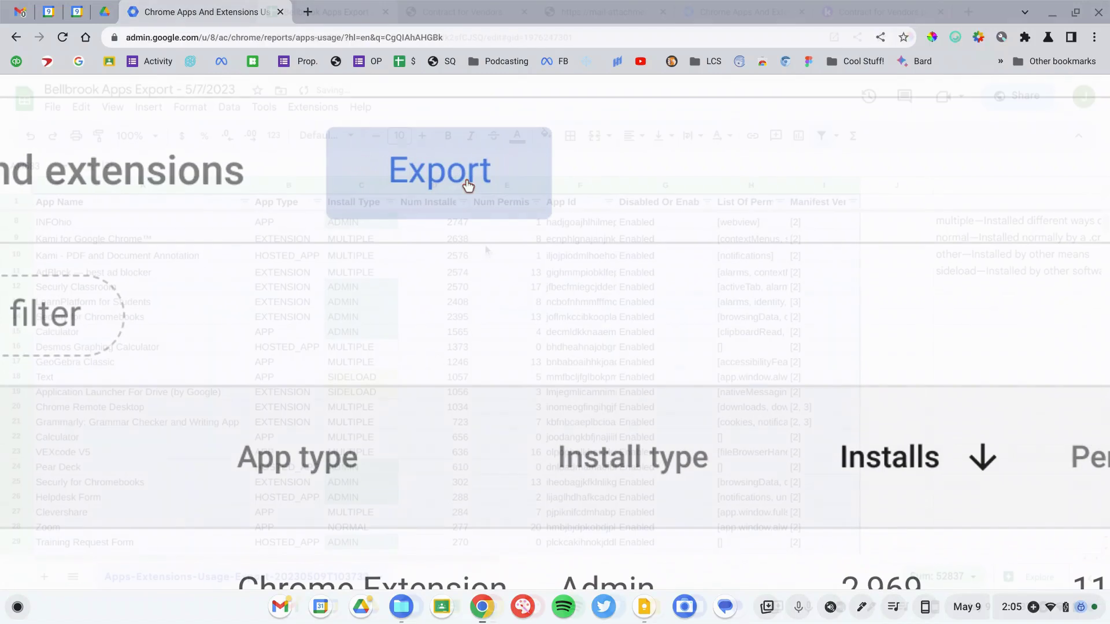
{"action": "left_click", "coordinate": [389, 201]}
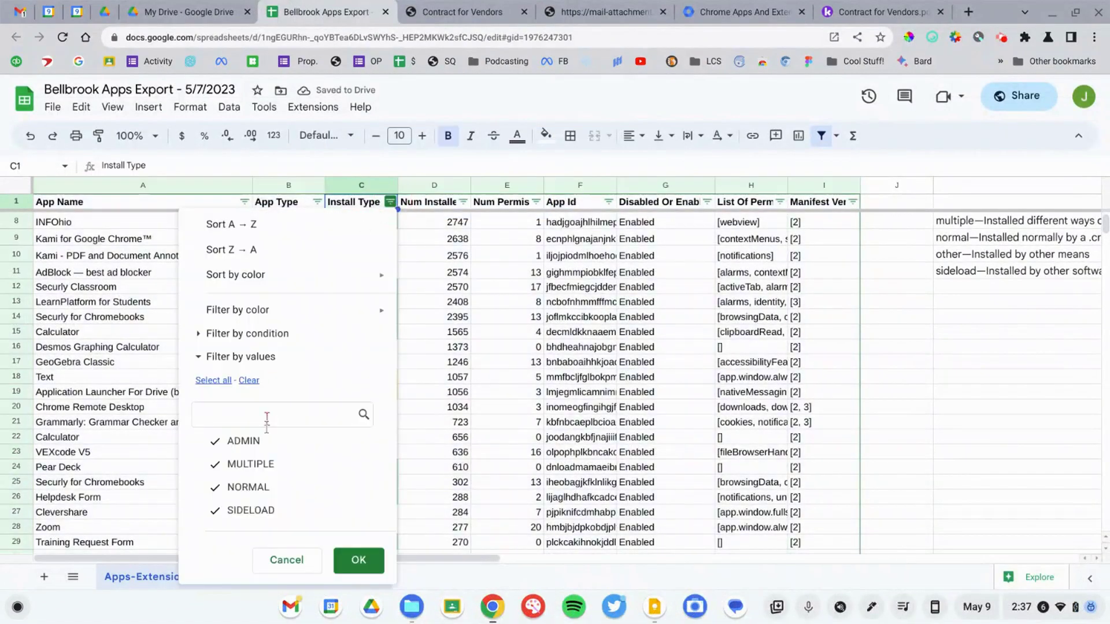
{"action": "left_click", "coordinate": [251, 380]}
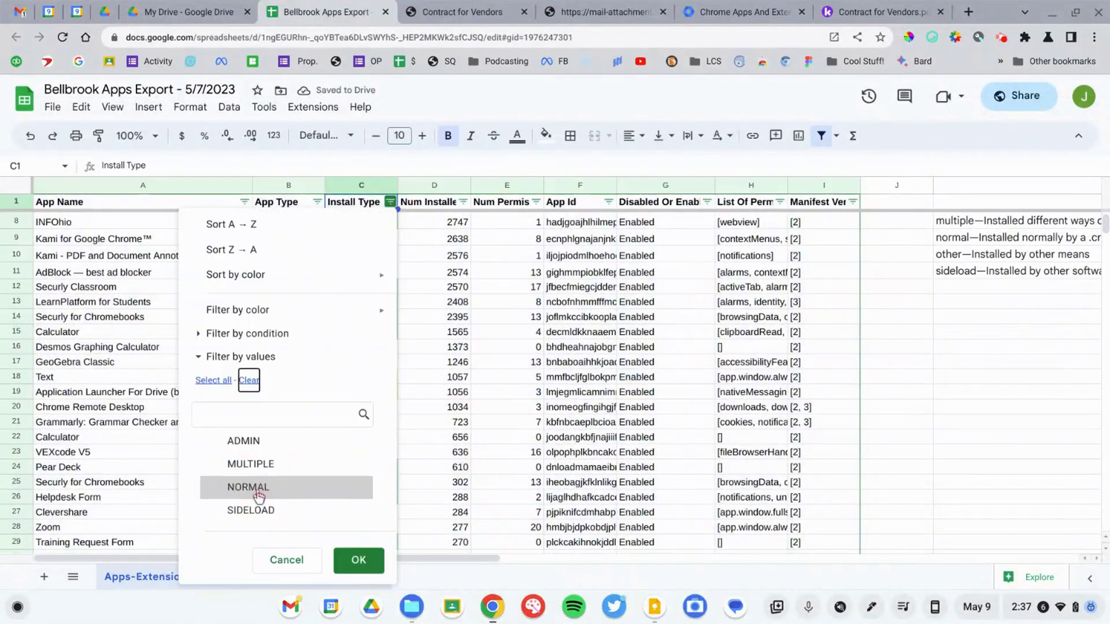
{"action": "left_click", "coordinate": [258, 510]}
{"action": "left_click", "coordinate": [352, 560]}
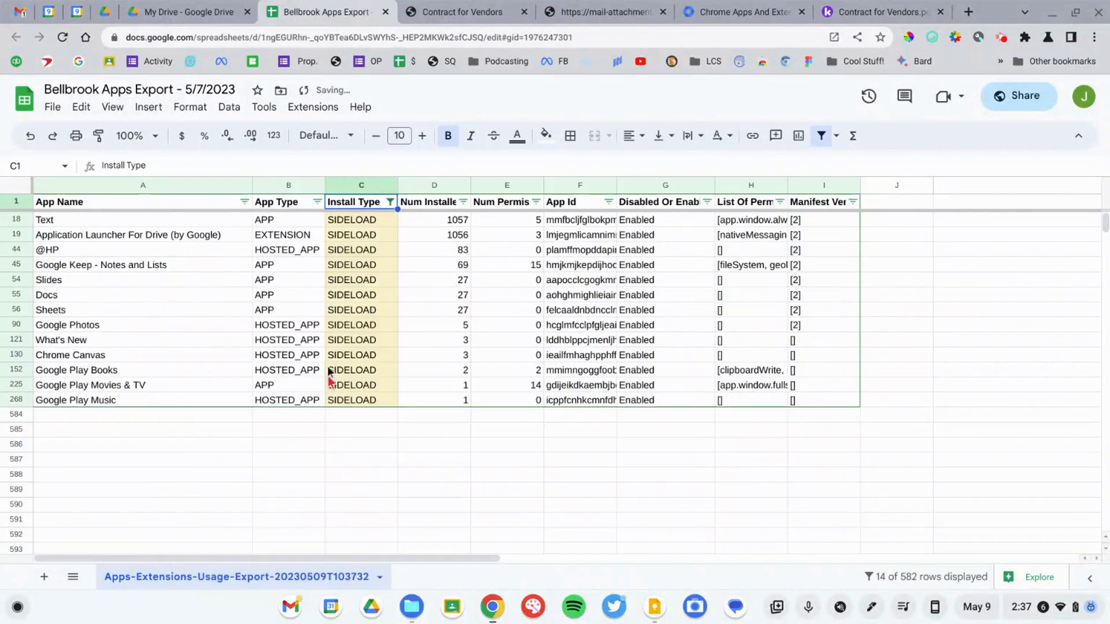
{"action": "scroll", "coordinate": [300, 376], "scroll_direction": "up", "scroll_amount": 1}
{"action": "left_click", "coordinate": [217, 413]}
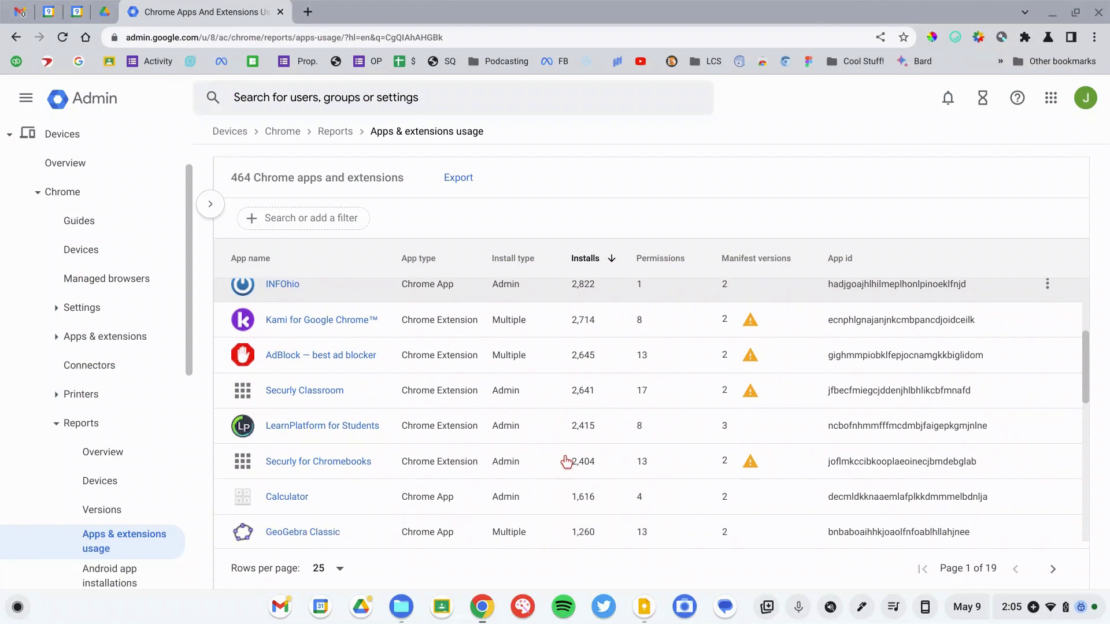
- Open AdBlock's details, highlight its 10,000,000+ active users, and scroll to the CRXcavator and Spin.AI risk scores
{"action": "left_click", "coordinate": [310, 361]}
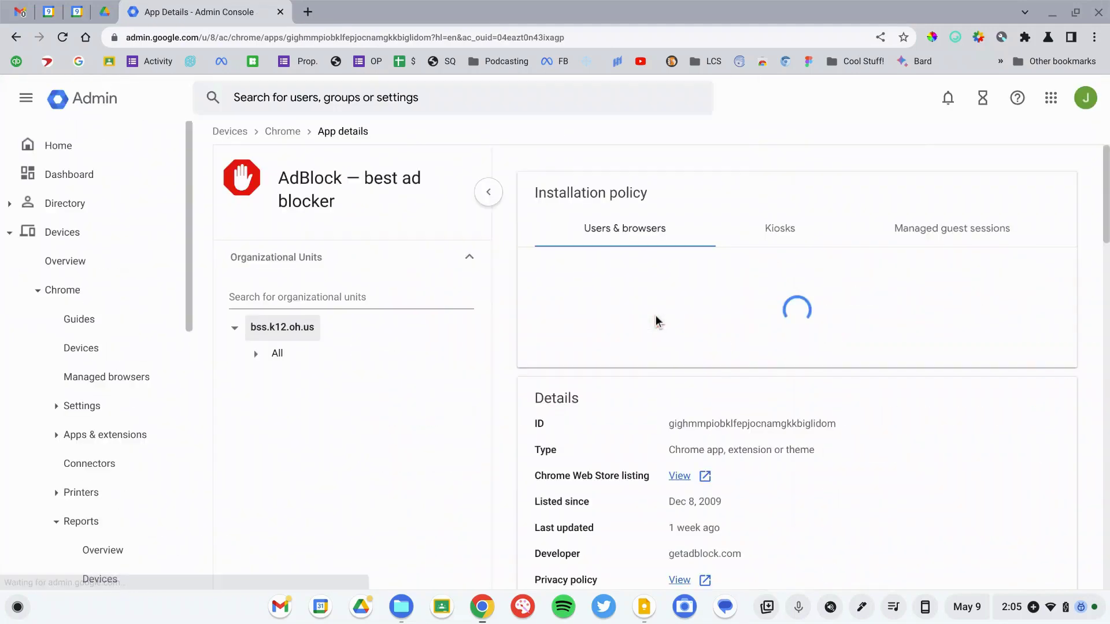
{"action": "scroll", "coordinate": [656, 314], "scroll_direction": "down", "scroll_amount": 1}
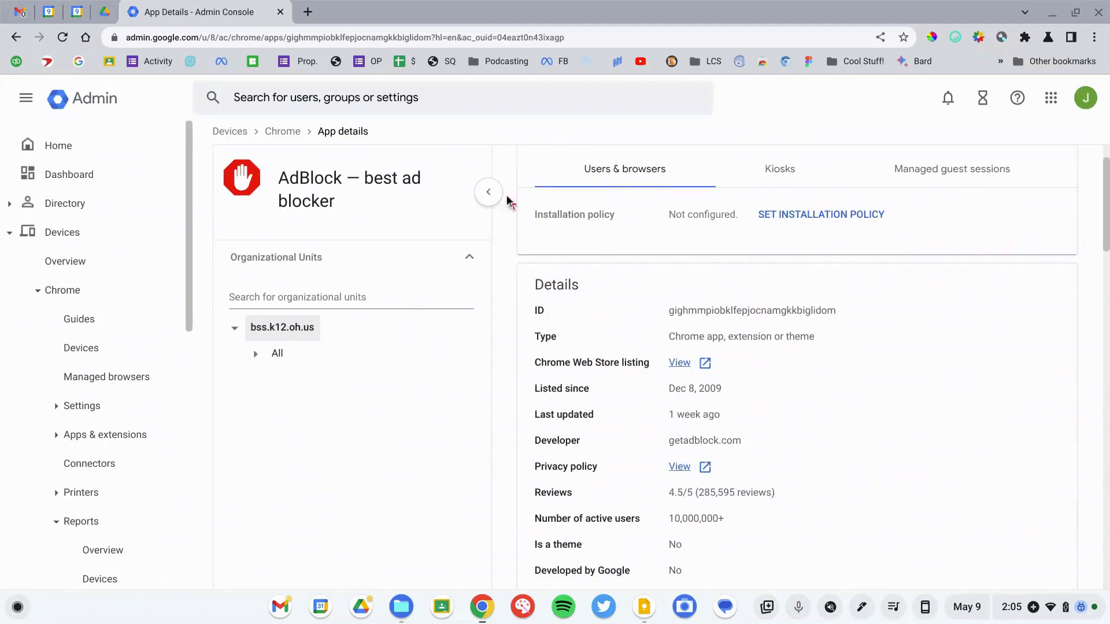
{"action": "left_click", "coordinate": [488, 192]}
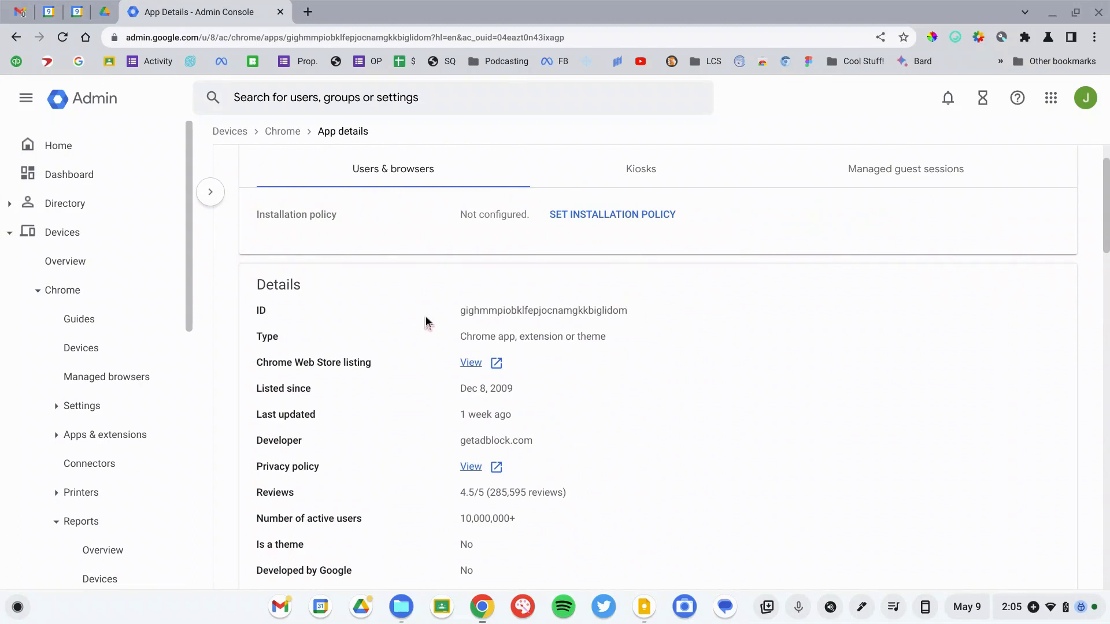
{"action": "scroll", "coordinate": [426, 322], "scroll_direction": "down", "scroll_amount": 2}
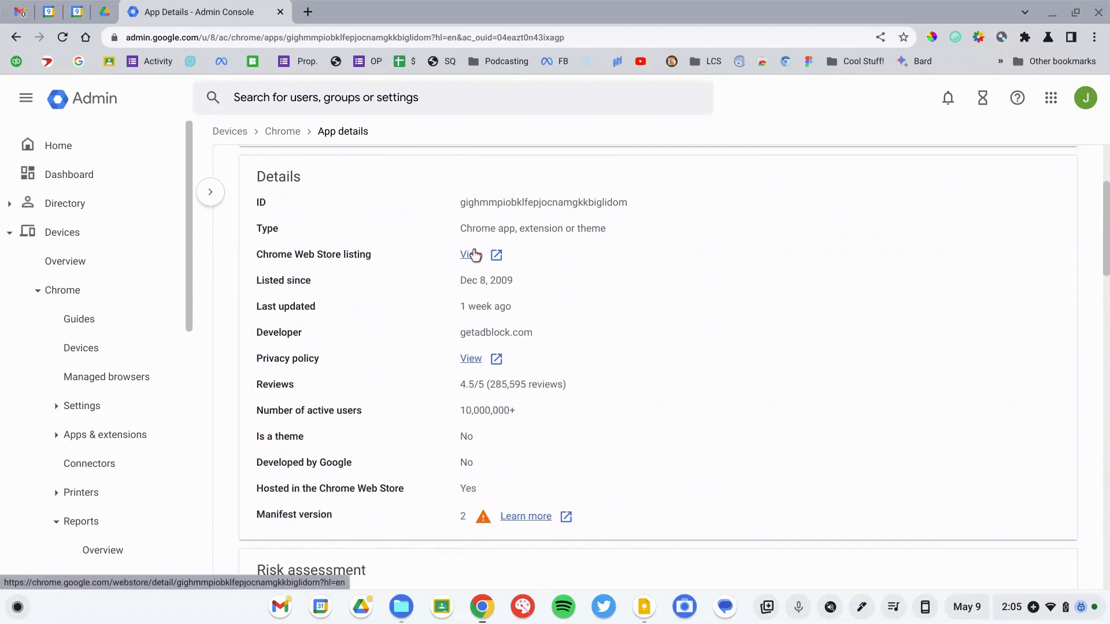
{"action": "left_click_drag", "start_coordinate": [525, 421], "coordinate": [439, 421]}
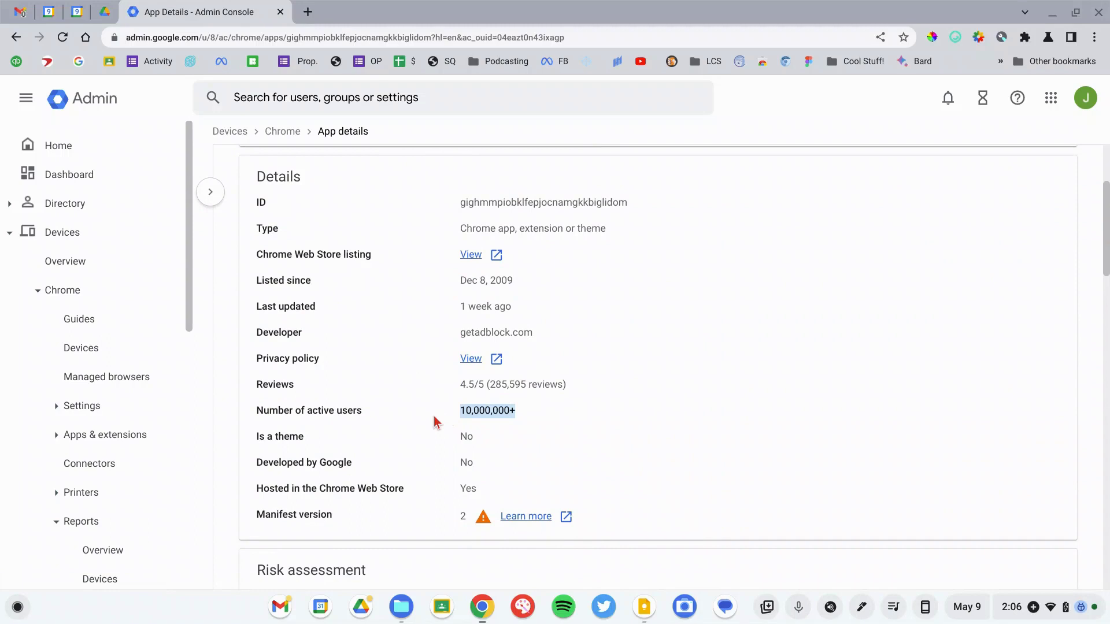
{"action": "scroll", "coordinate": [434, 417], "scroll_direction": "down", "scroll_amount": 4}
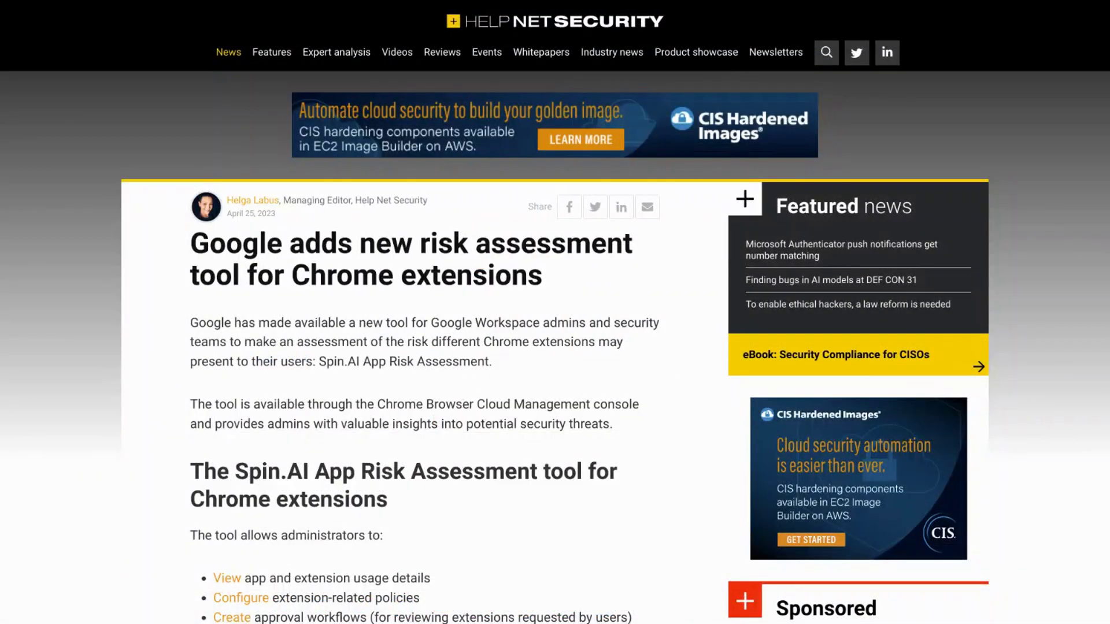
{"action": "scroll", "coordinate": [554, 312], "scroll_direction": "down", "scroll_amount": 2}
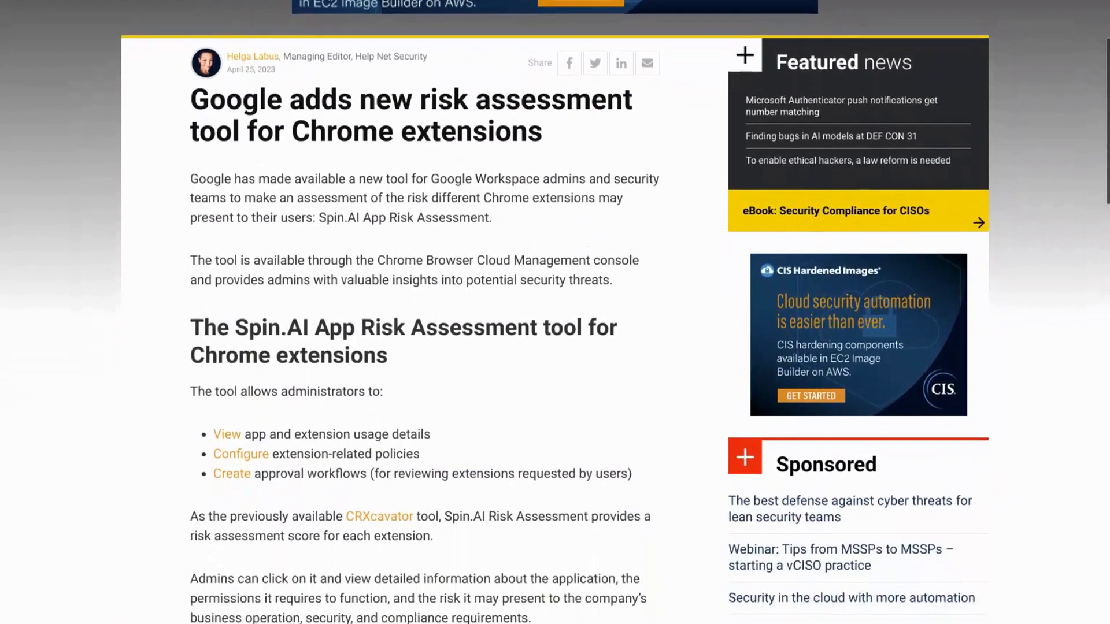
- Scroll through the Help Net Security article 'Google adds new risk assessment tool for Chrome extensions'
{"action": "scroll", "coordinate": [554, 312], "scroll_direction": "down", "scroll_amount": 4}
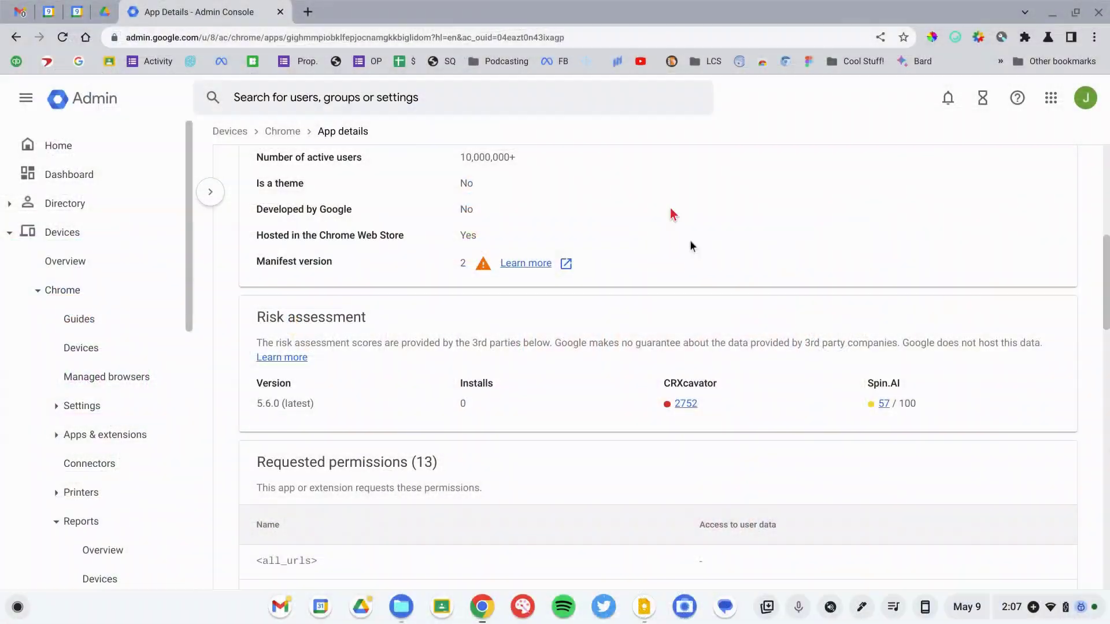
- Scroll AdBlock's page past Requested permissions and website access to Installs, which shows zero browsers and users
{"action": "scroll", "coordinate": [608, 337], "scroll_direction": "down", "scroll_amount": 5}
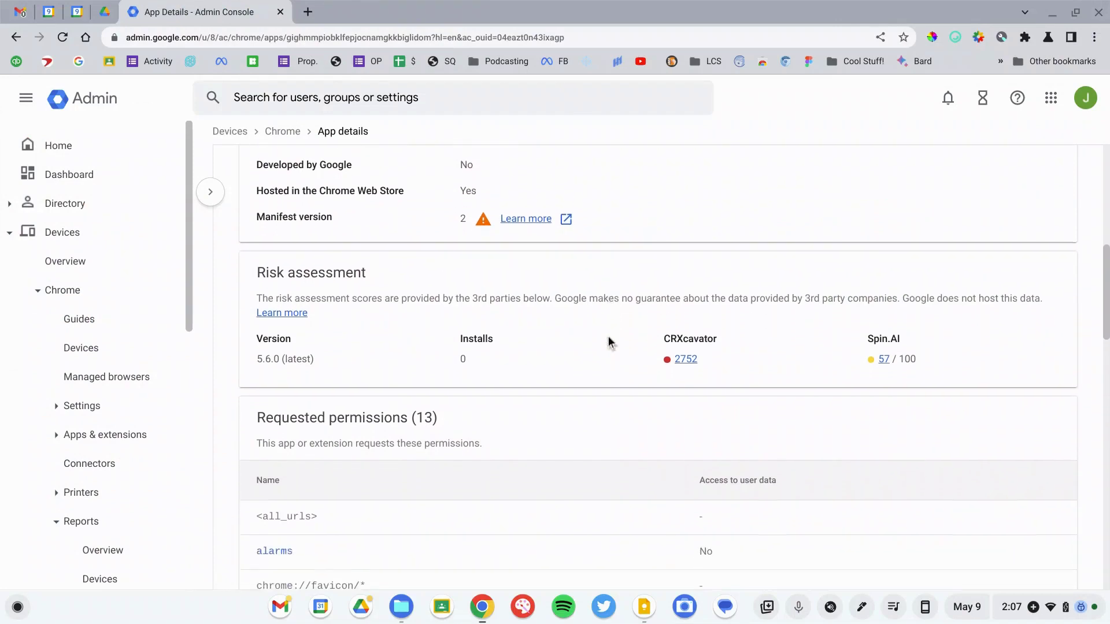
{"action": "scroll", "coordinate": [608, 338], "scroll_direction": "down", "scroll_amount": 6}
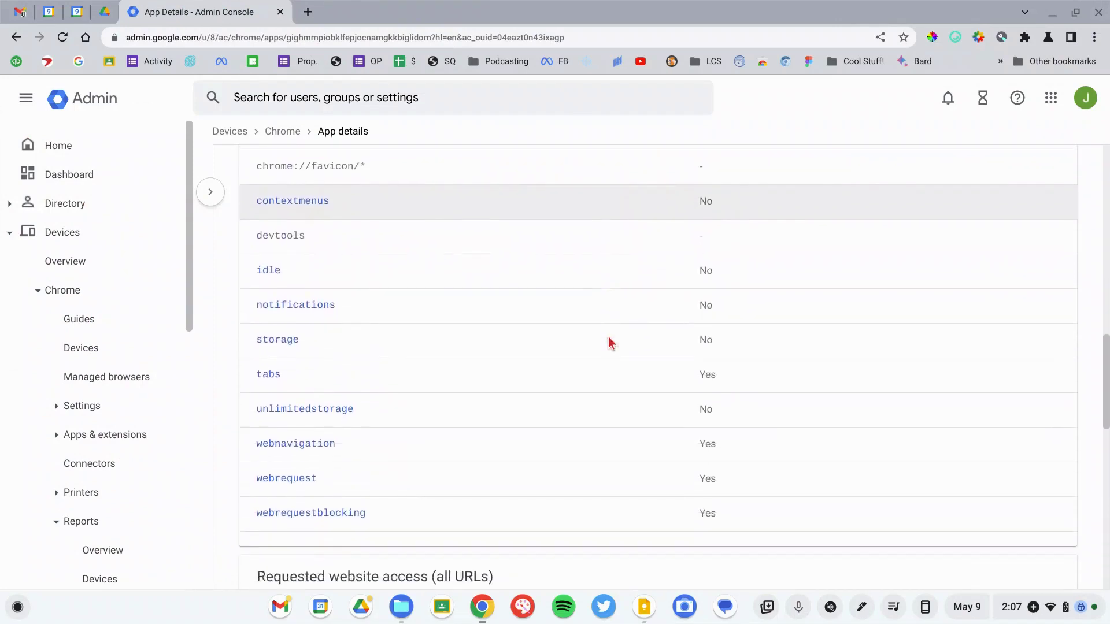
{"action": "scroll", "coordinate": [608, 341], "scroll_direction": "down", "scroll_amount": 7}
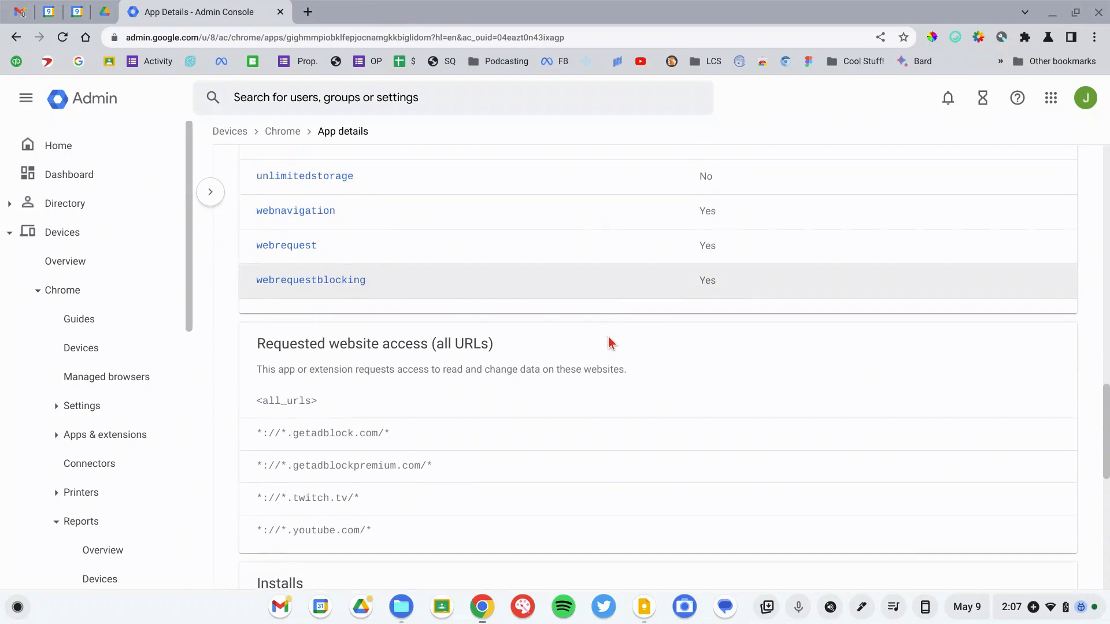
{"action": "scroll", "coordinate": [608, 342], "scroll_direction": "down", "scroll_amount": 1}
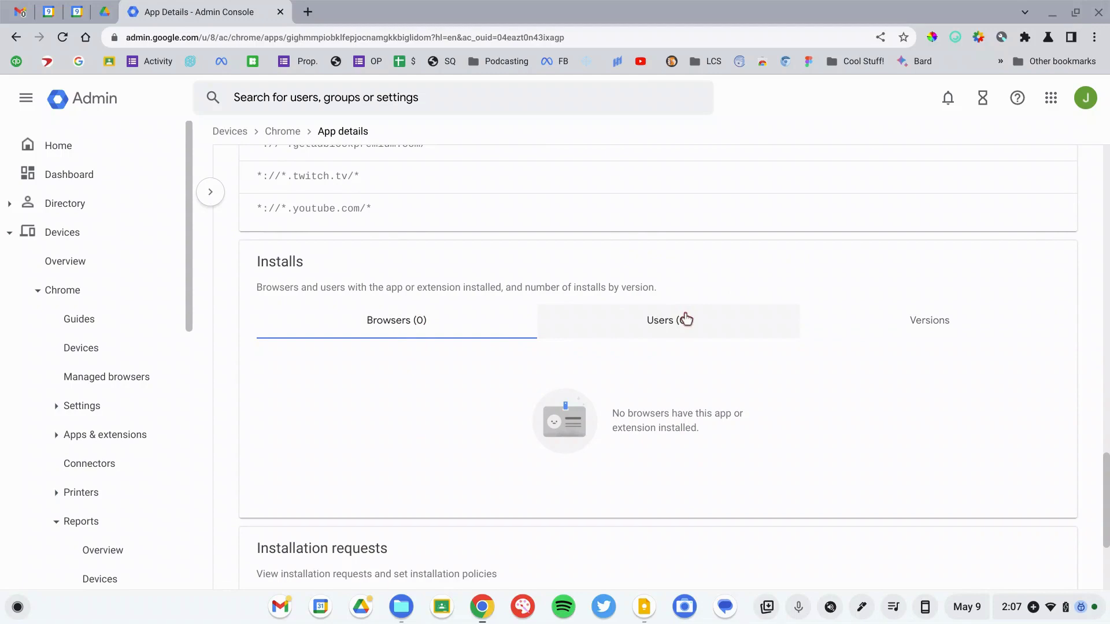
- Scope AdBlock's details to the Students organizational unit
{"action": "scroll", "coordinate": [684, 318], "scroll_direction": "up", "scroll_amount": 1}
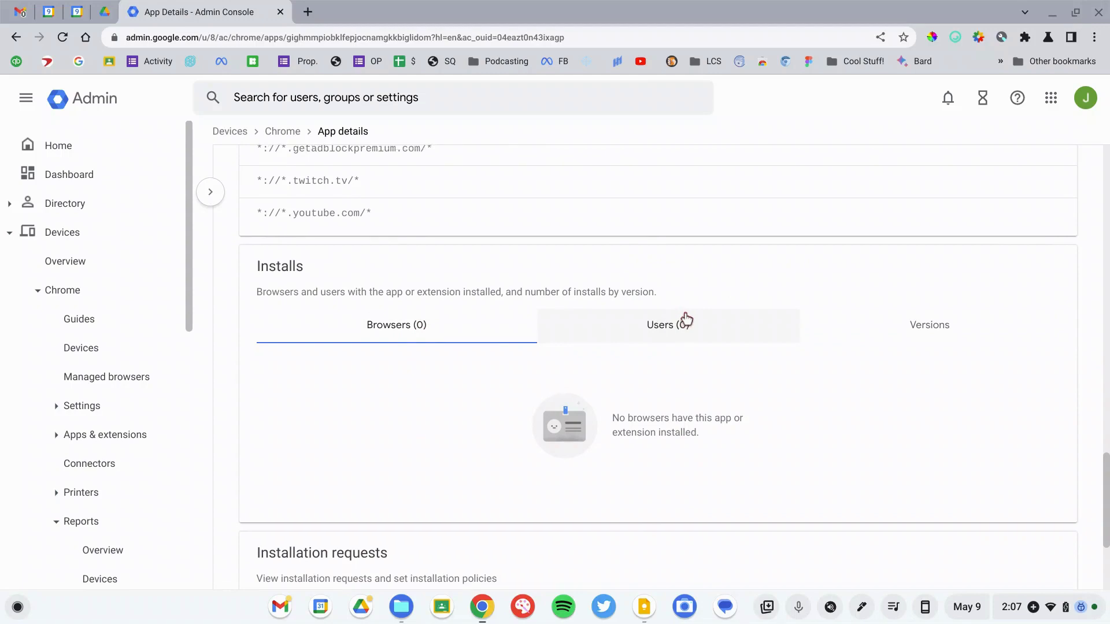
{"action": "left_click", "coordinate": [210, 193]}
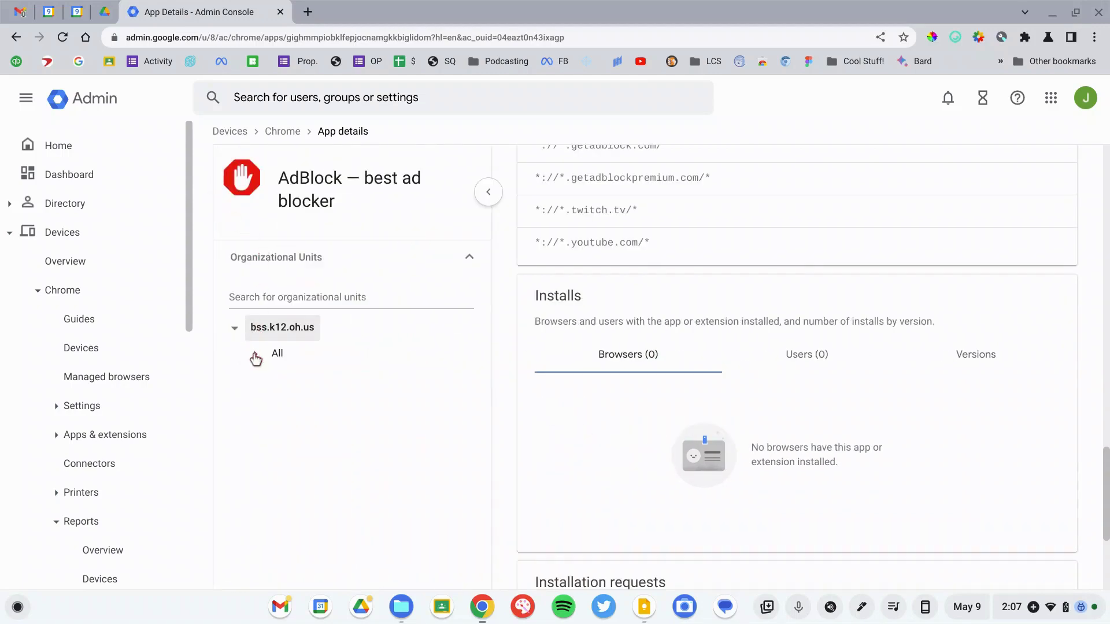
{"action": "scroll", "coordinate": [255, 359], "scroll_direction": "down", "scroll_amount": 4}
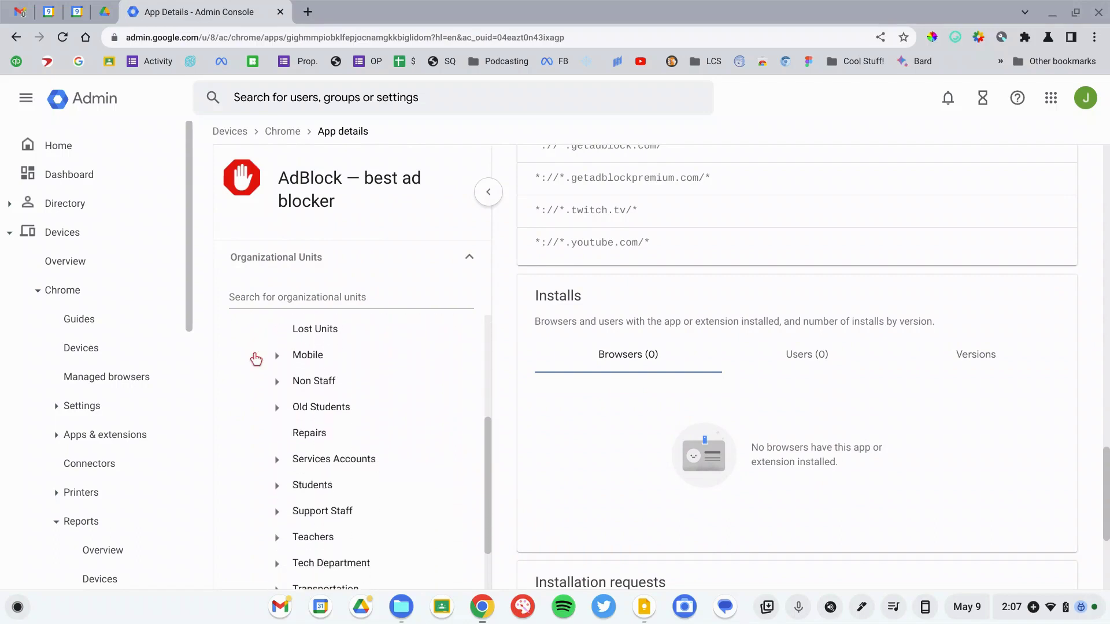
{"action": "scroll", "coordinate": [255, 359], "scroll_direction": "down", "scroll_amount": 2}
{"action": "left_click", "coordinate": [313, 426]}
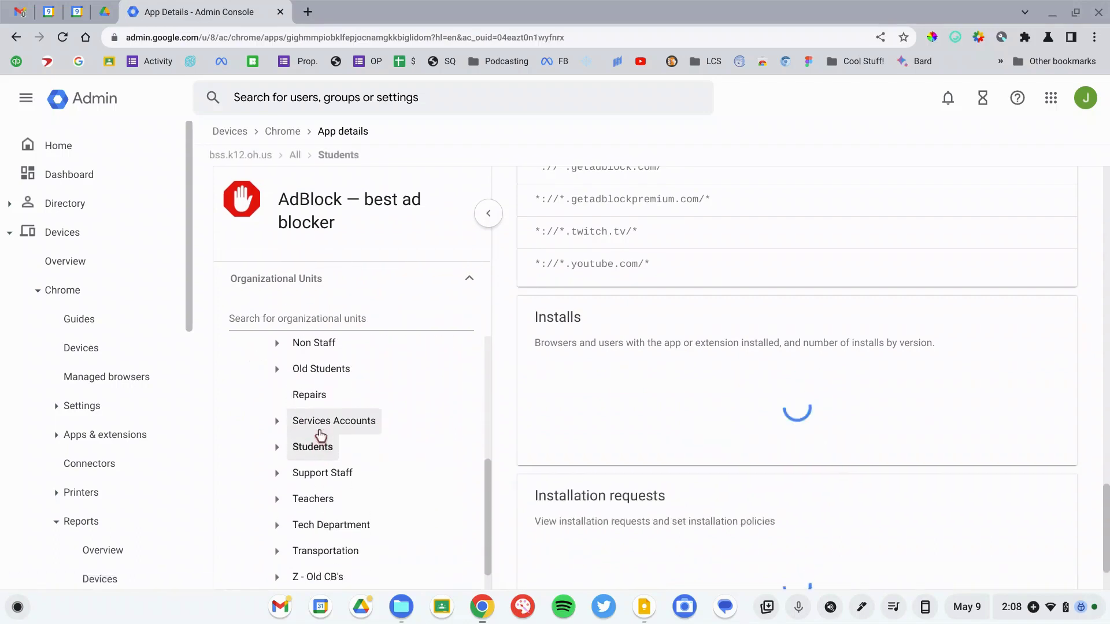
- Check the zero installation requests, then switch to Bellbrook High School's Class of 2024
{"action": "scroll", "coordinate": [553, 454], "scroll_direction": "down", "scroll_amount": 2}
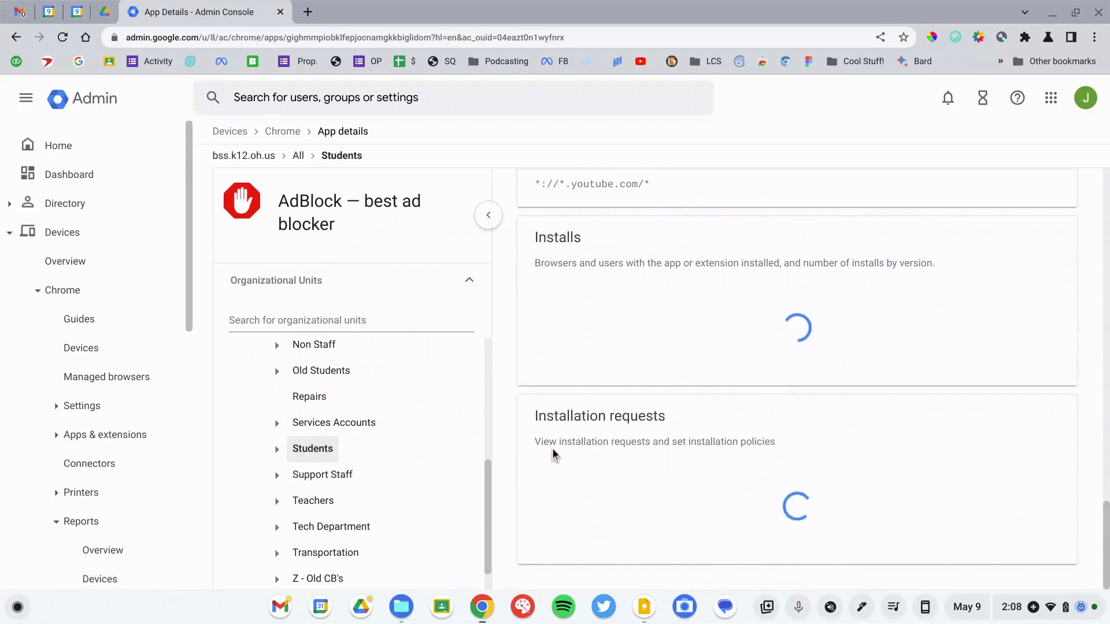
{"action": "scroll", "coordinate": [553, 456], "scroll_direction": "down", "scroll_amount": 2}
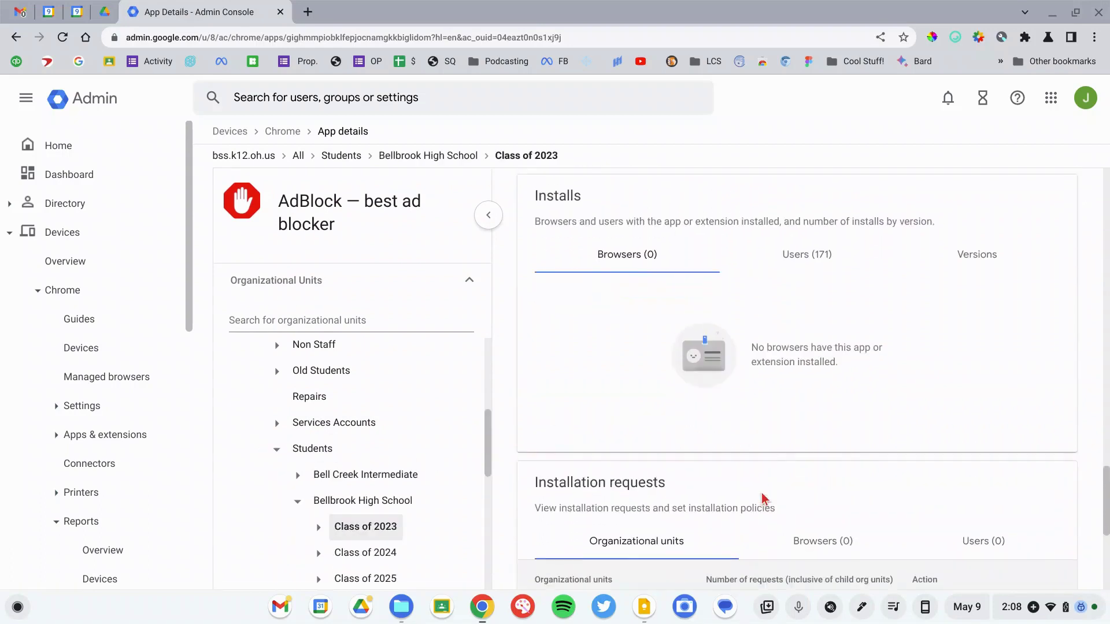
{"action": "scroll", "coordinate": [761, 495], "scroll_direction": "down", "scroll_amount": 4}
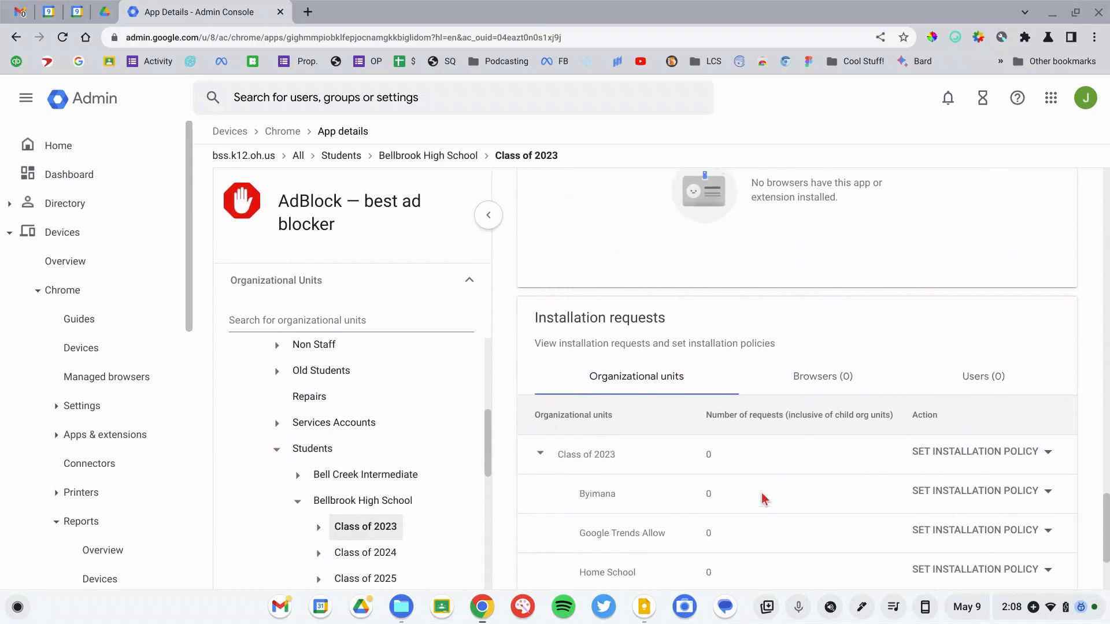
{"action": "scroll", "coordinate": [762, 498], "scroll_direction": "down", "scroll_amount": 2}
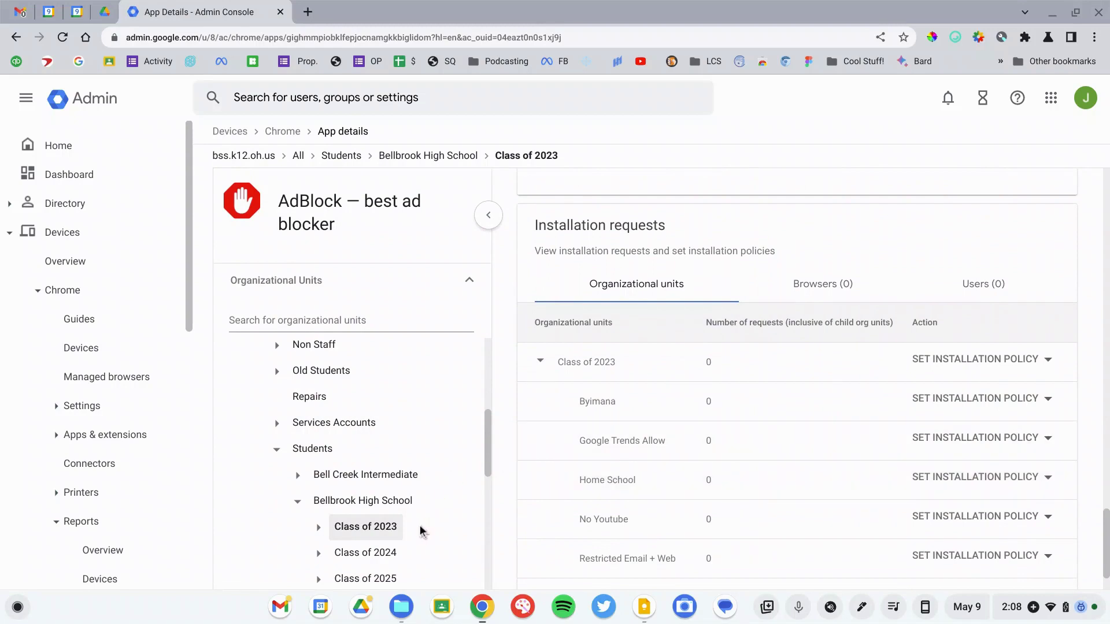
{"action": "left_click", "coordinate": [383, 555]}
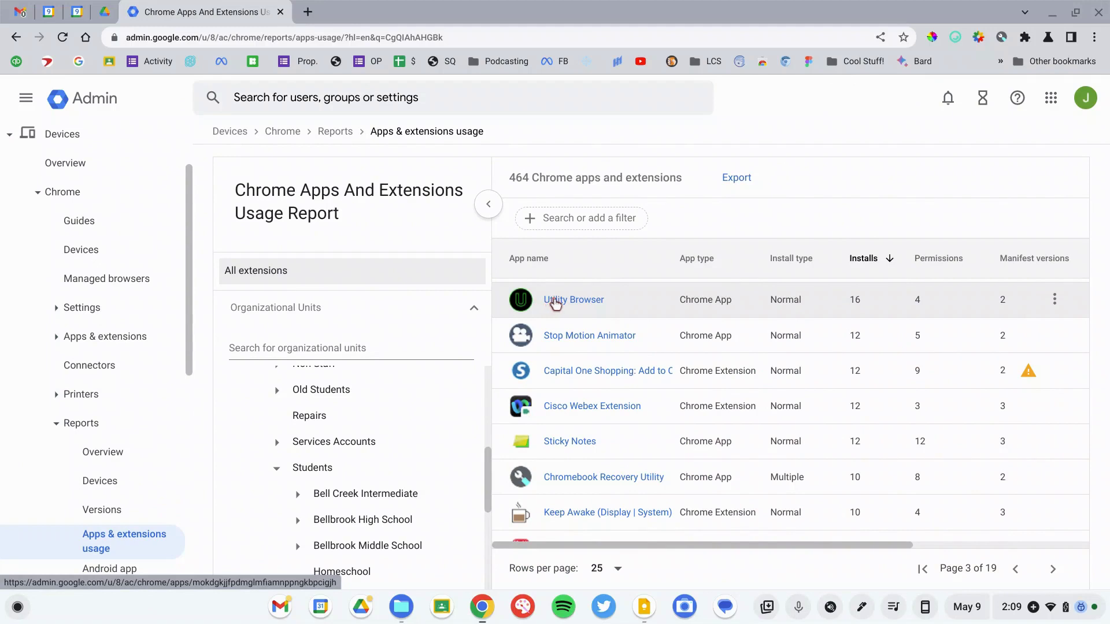
- Open Utility Browser's details for Bellbrook High School's Class of 2026, showing 5 permissions and 14 user installs
{"action": "left_click", "coordinate": [577, 300]}
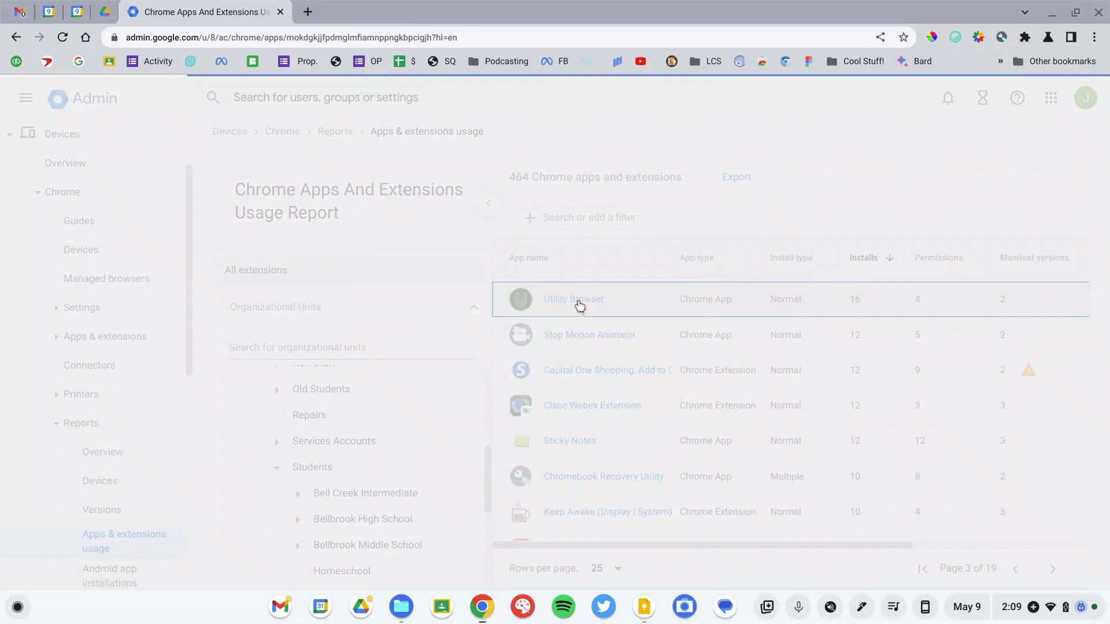
{"action": "scroll", "coordinate": [731, 398], "scroll_direction": "down", "scroll_amount": 2}
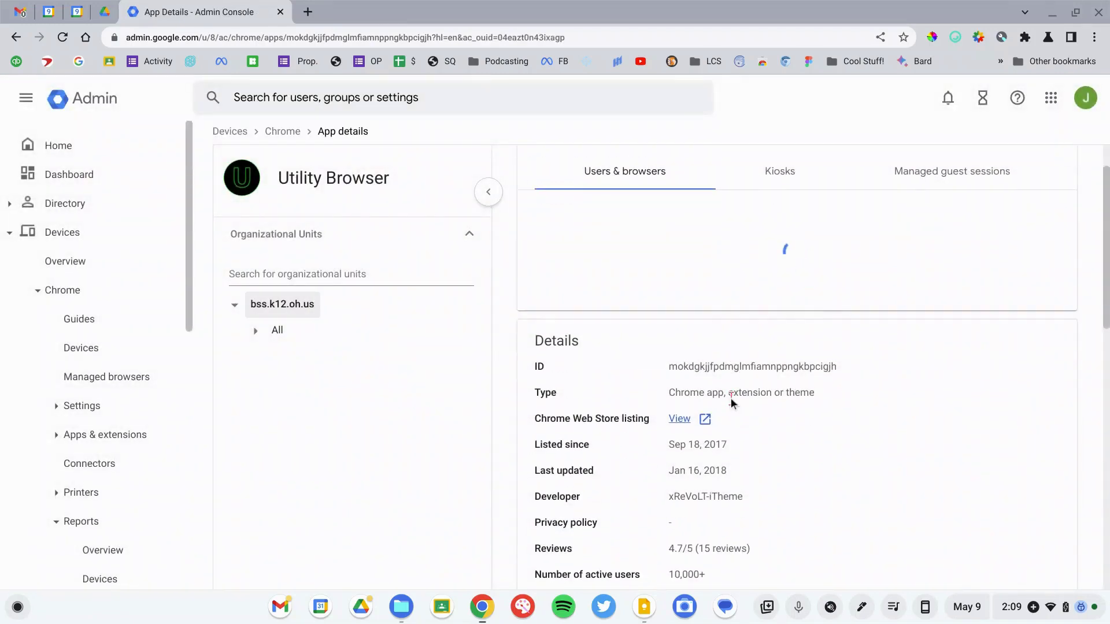
{"action": "left_click", "coordinate": [259, 330]}
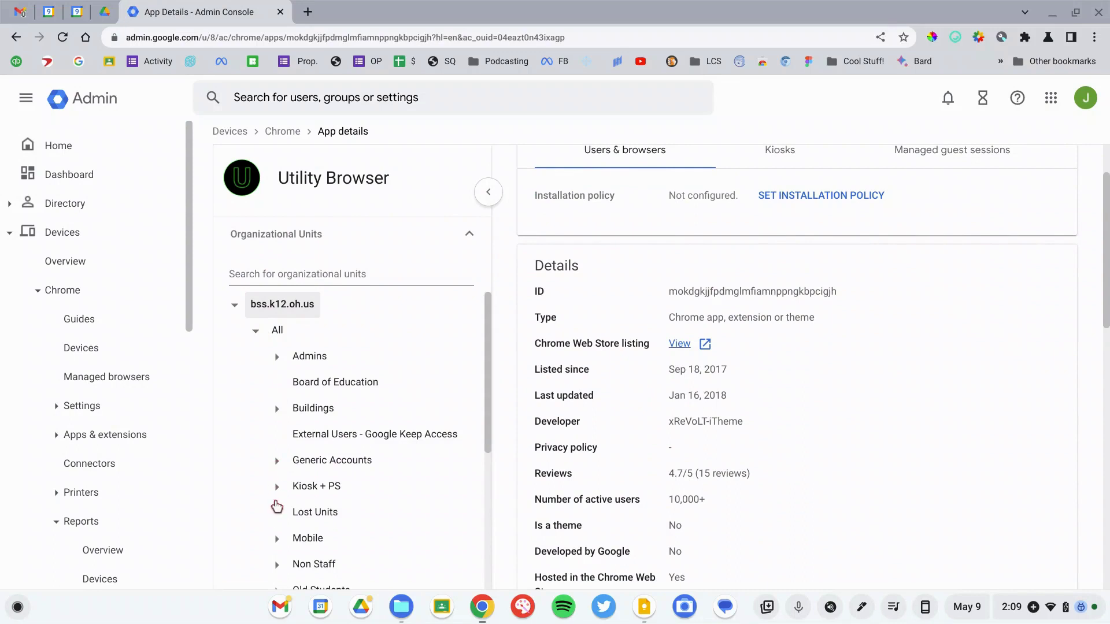
{"action": "scroll", "coordinate": [277, 507], "scroll_direction": "down", "scroll_amount": 2}
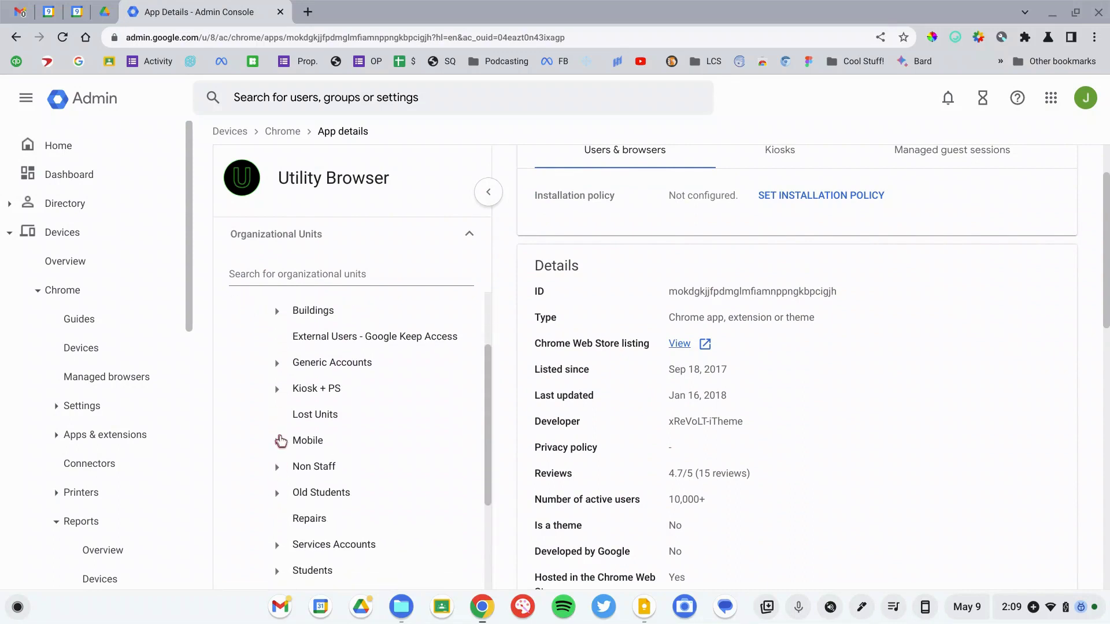
{"action": "scroll", "coordinate": [280, 441], "scroll_direction": "down", "scroll_amount": 2}
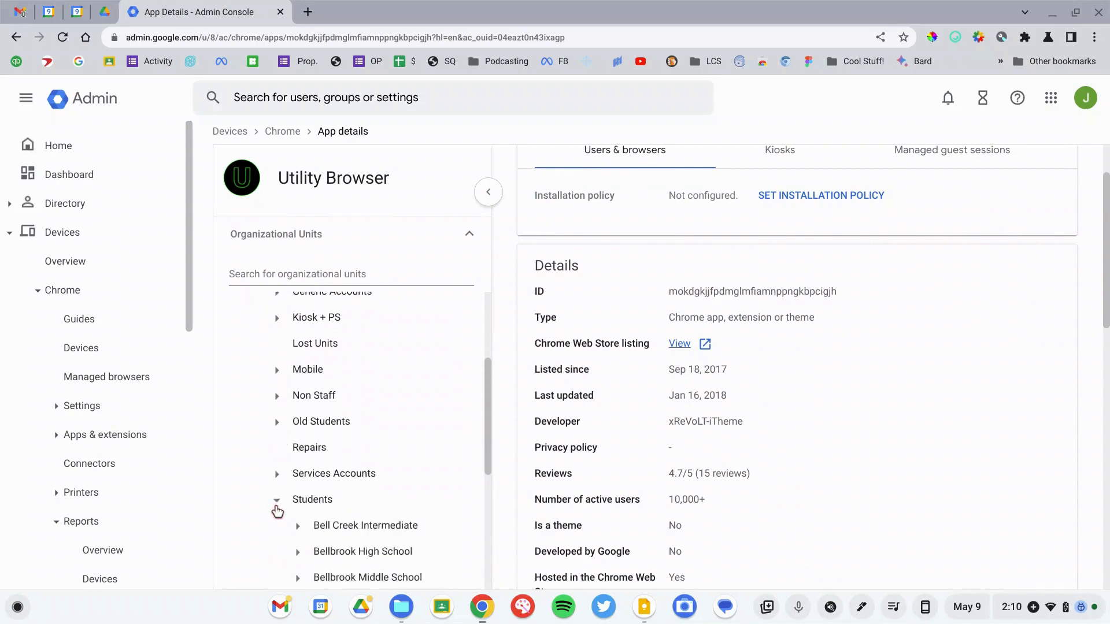
{"action": "scroll", "coordinate": [277, 511], "scroll_direction": "down", "scroll_amount": 3}
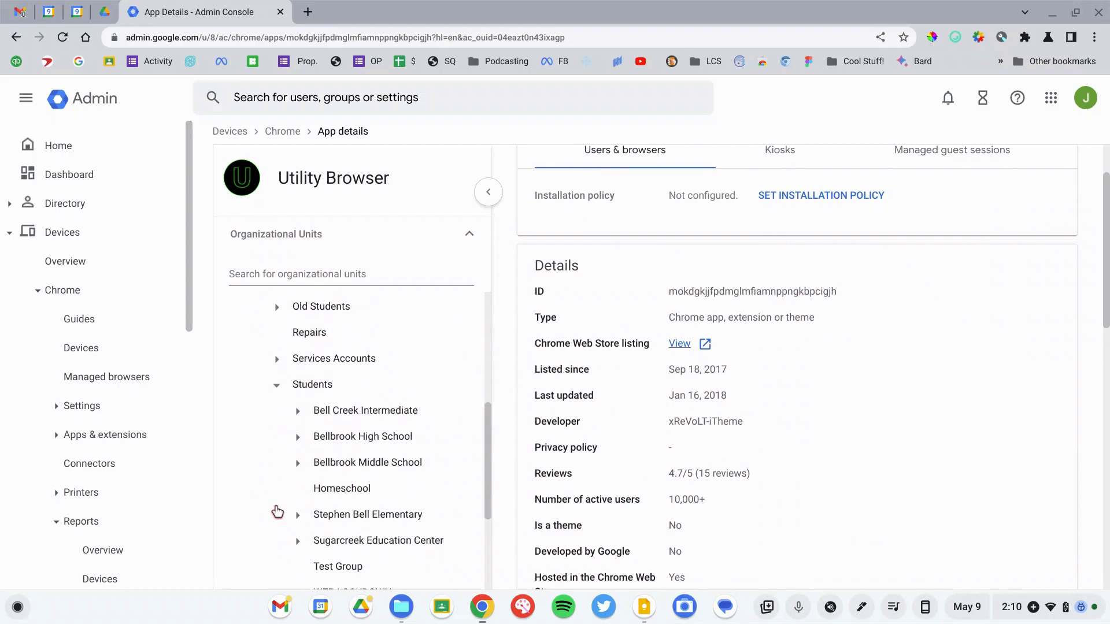
{"action": "left_click", "coordinate": [298, 431]}
{"action": "left_click", "coordinate": [383, 532]}
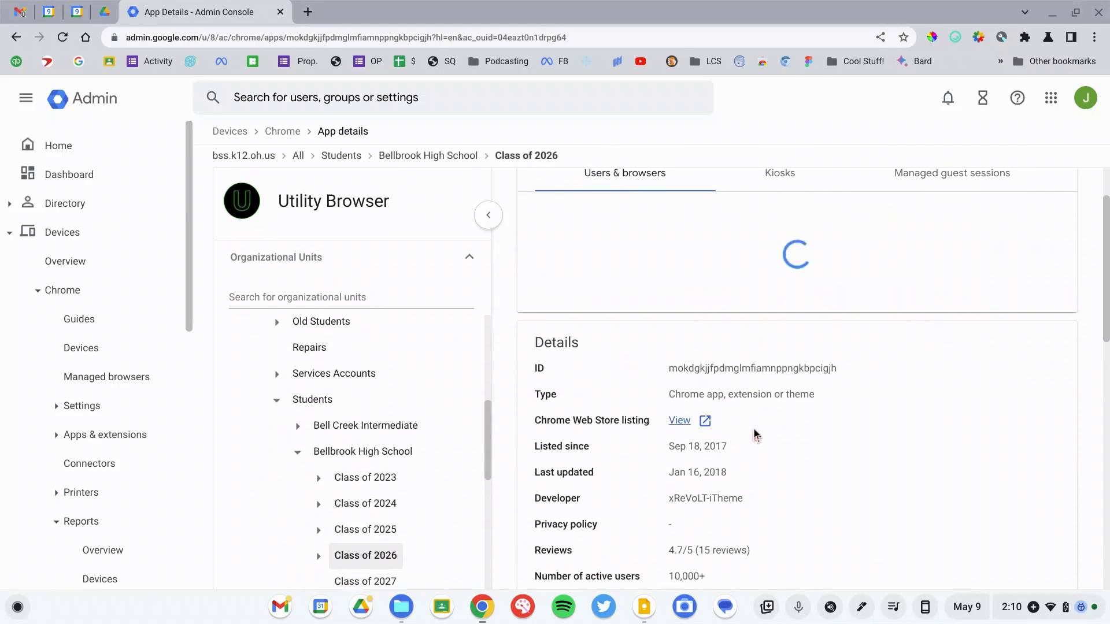
{"action": "scroll", "coordinate": [754, 434], "scroll_direction": "down", "scroll_amount": 8}
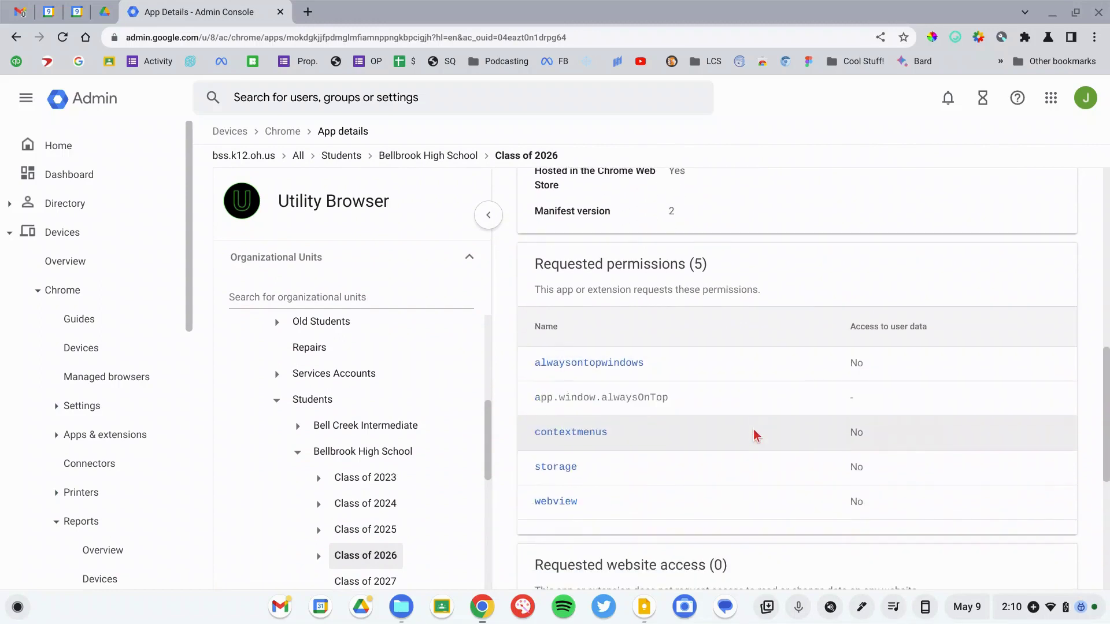
{"action": "scroll", "coordinate": [755, 434], "scroll_direction": "down", "scroll_amount": 5}
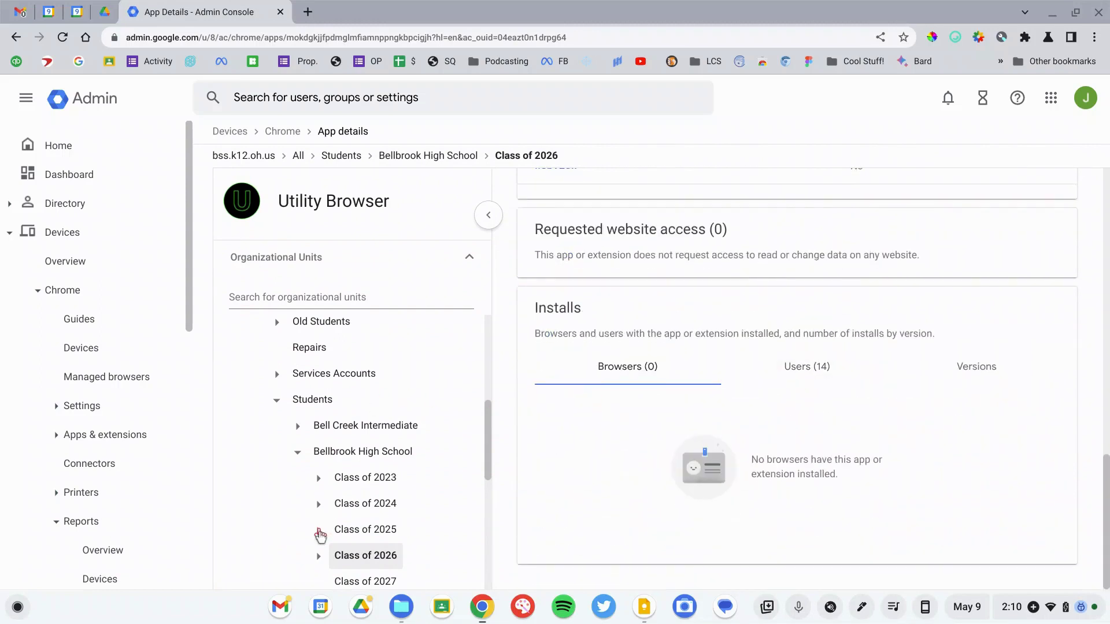